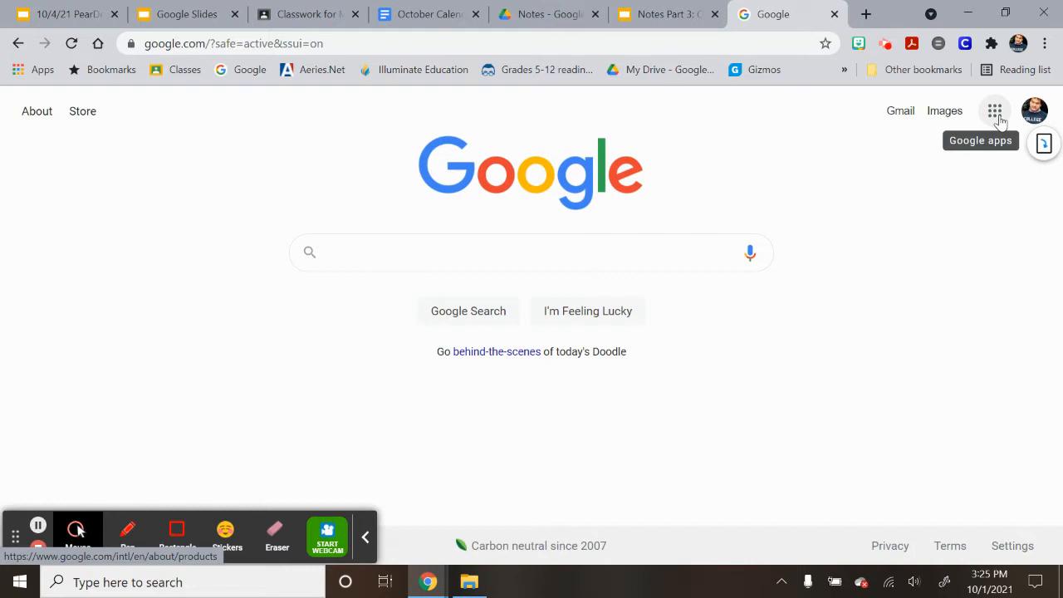
- Open Google Sheets and create a blank spreadsheet
left_click(997, 115)
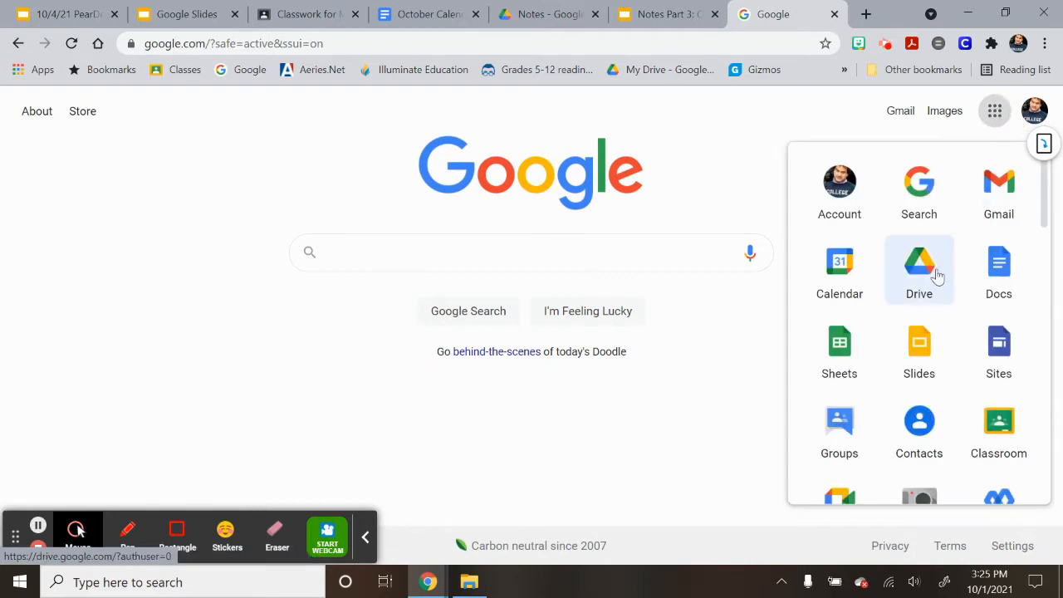
left_click(850, 353)
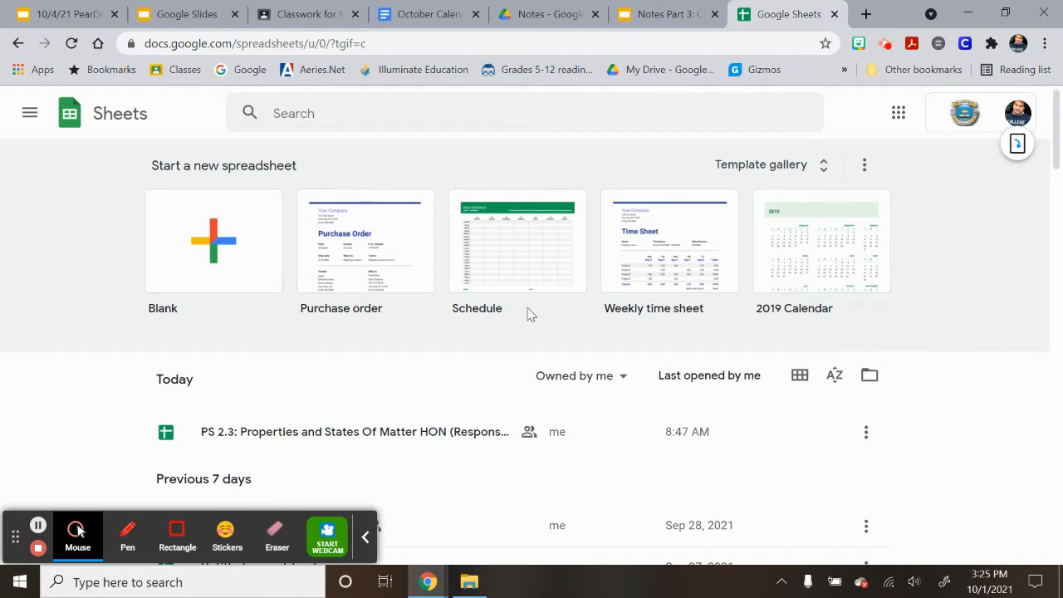
left_click(224, 243)
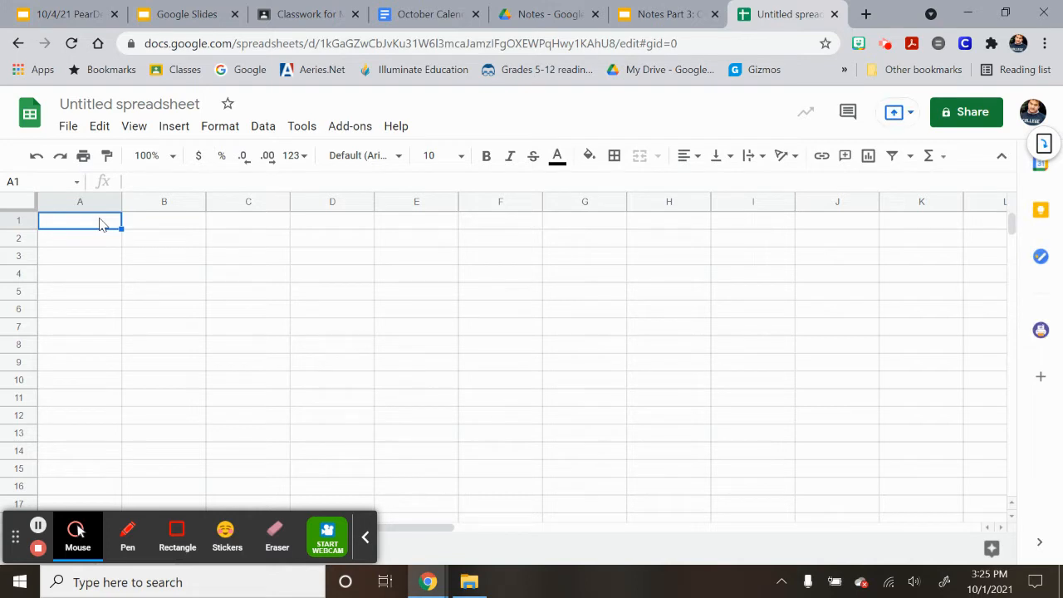
- Apply all borders to the range A1:B17 and centre its contents horizontally
left_click_drag(100, 222, 144, 504)
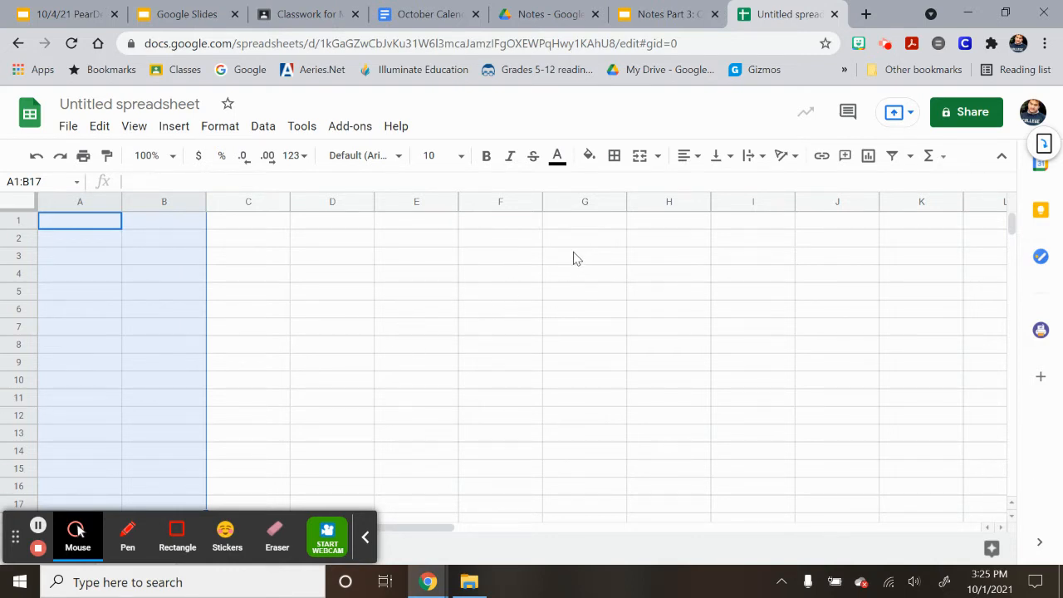
left_click(615, 160)
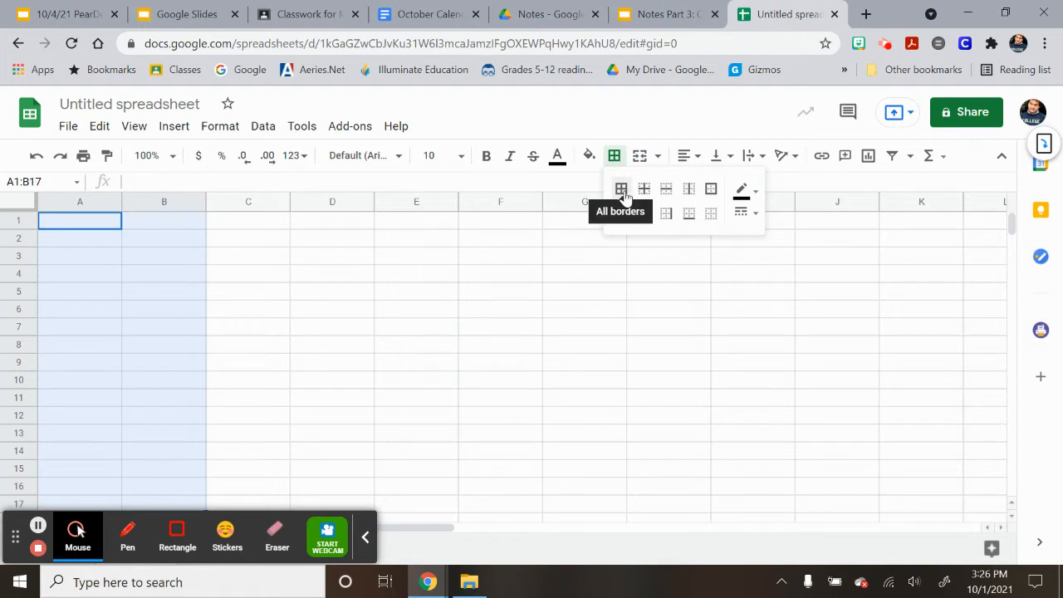
left_click(623, 194)
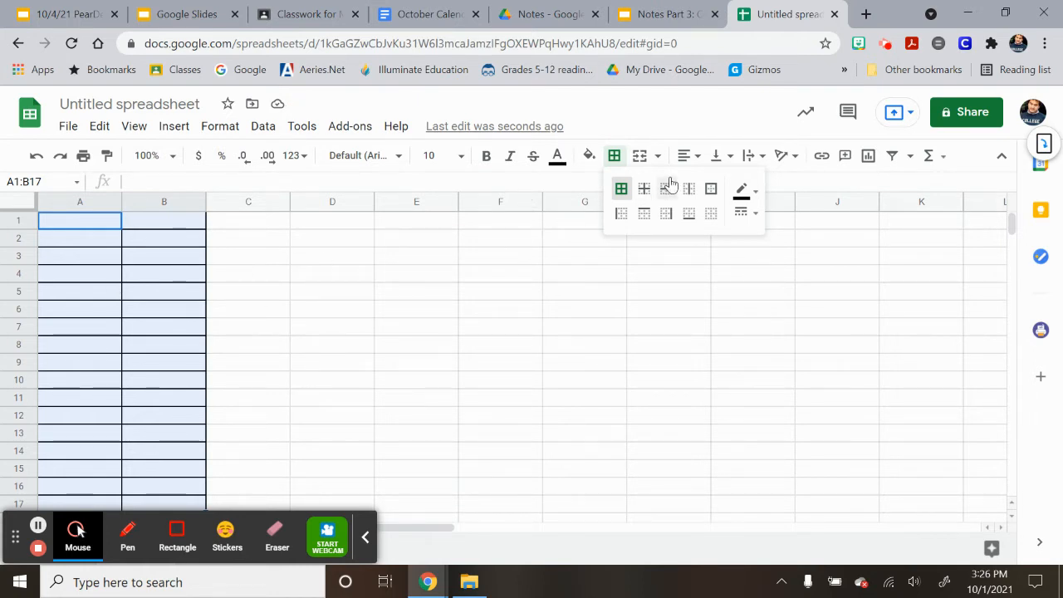
left_click(696, 155)
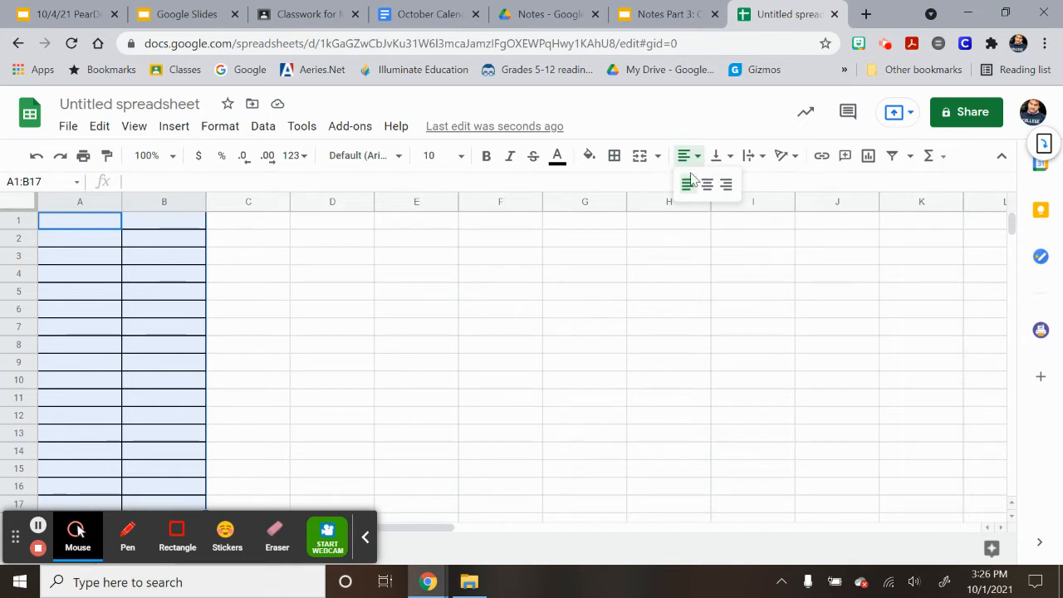
left_click(704, 188)
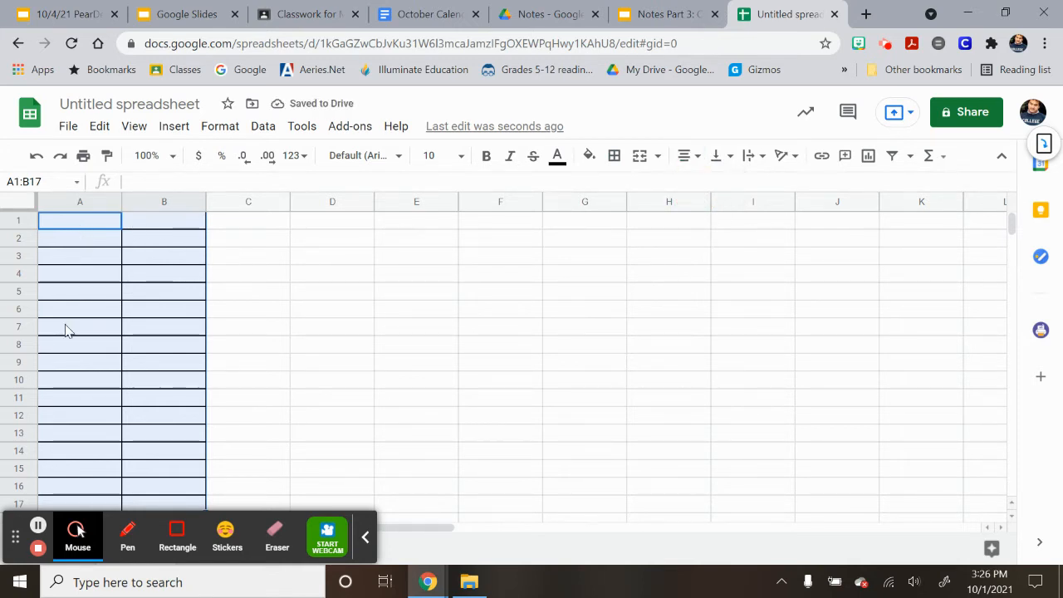
- Set the header cells A1:B1 to bold
left_click(93, 227)
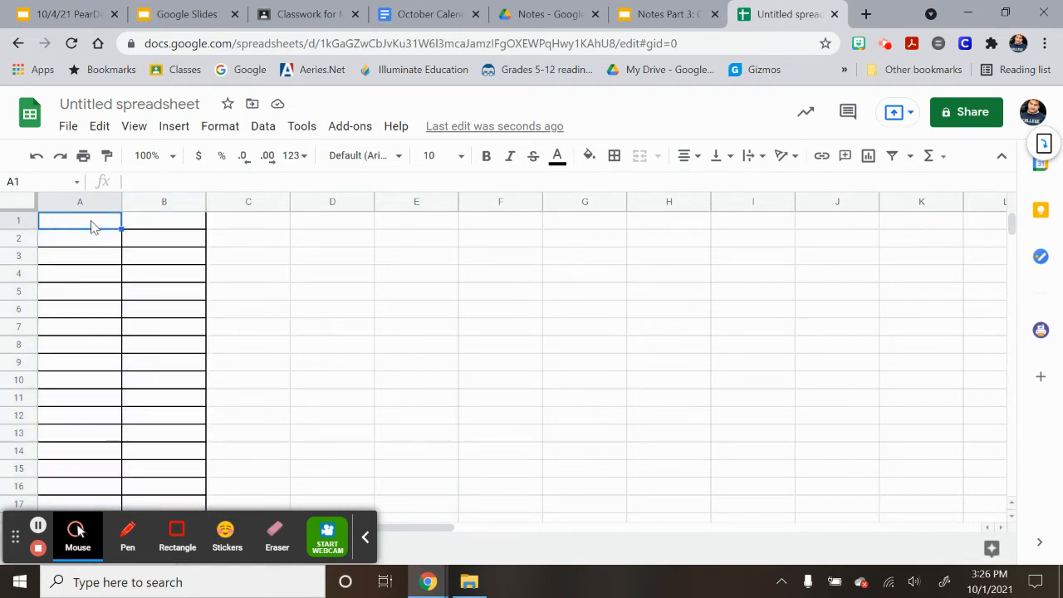
left_click_drag(91, 226, 164, 226)
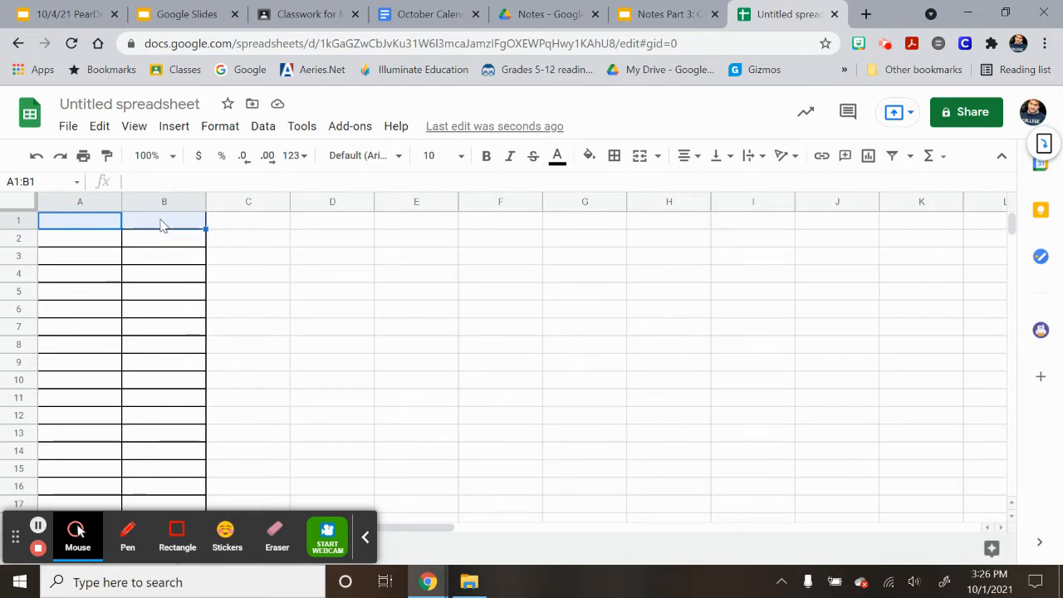
left_click(491, 160)
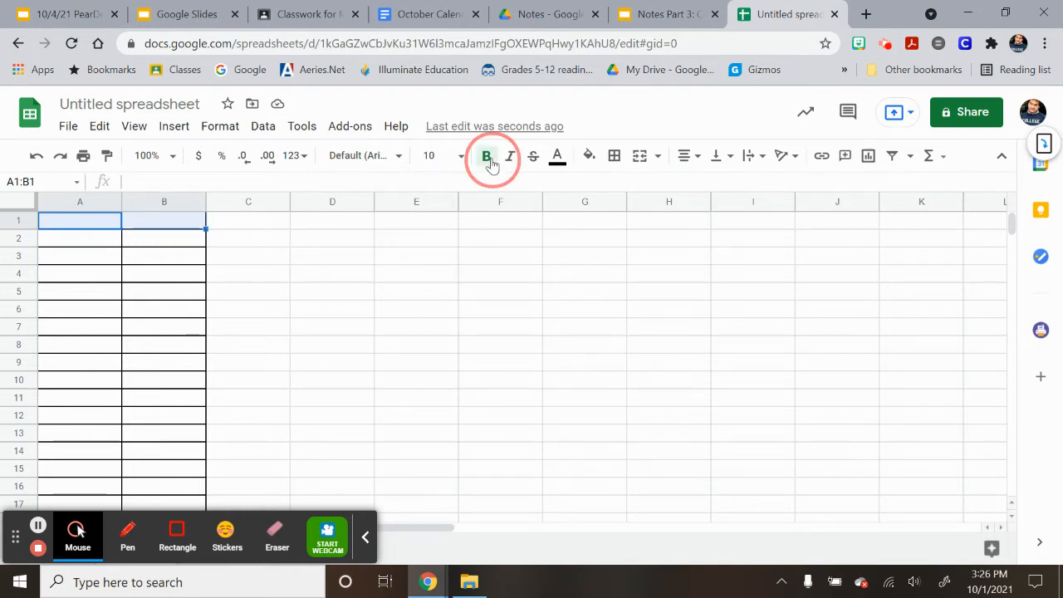
- Enter the column headers "Time (min)" in A1 and "Temp (C)" in B1
left_click(92, 224)
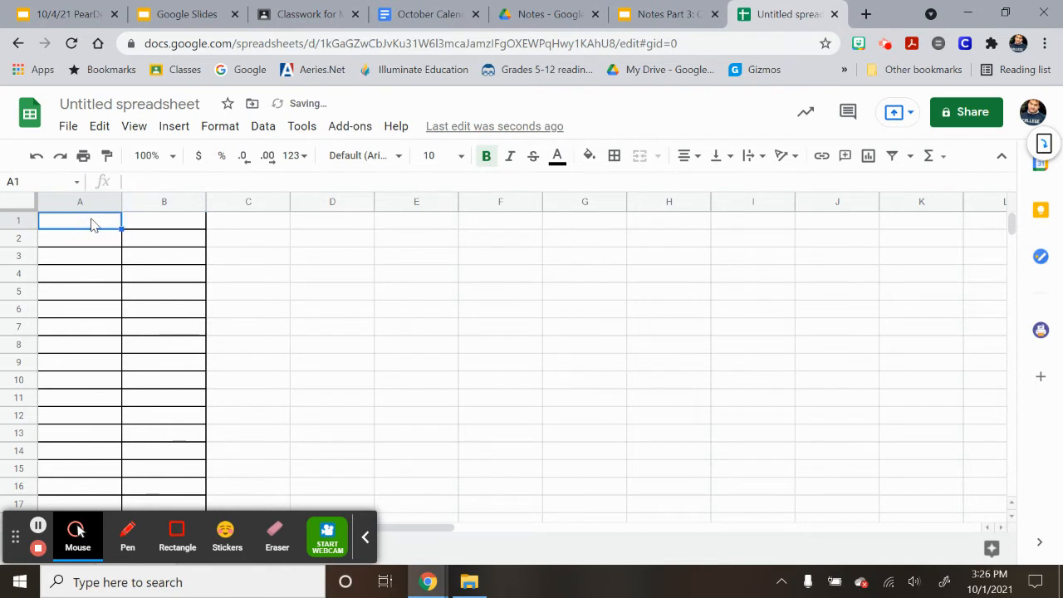
type("Time")
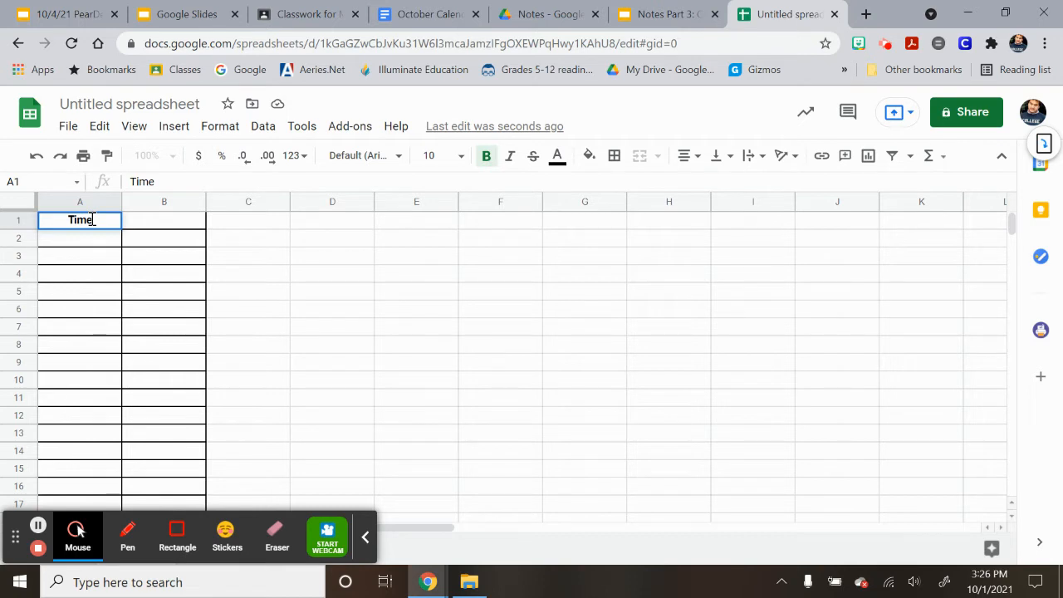
type("(")
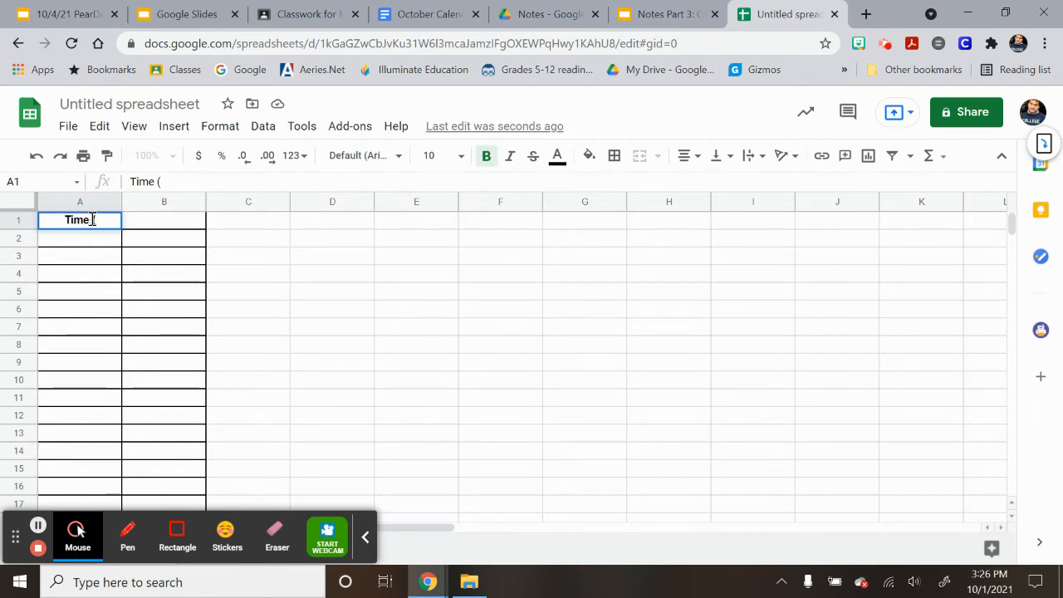
type("min)")
left_click(172, 222)
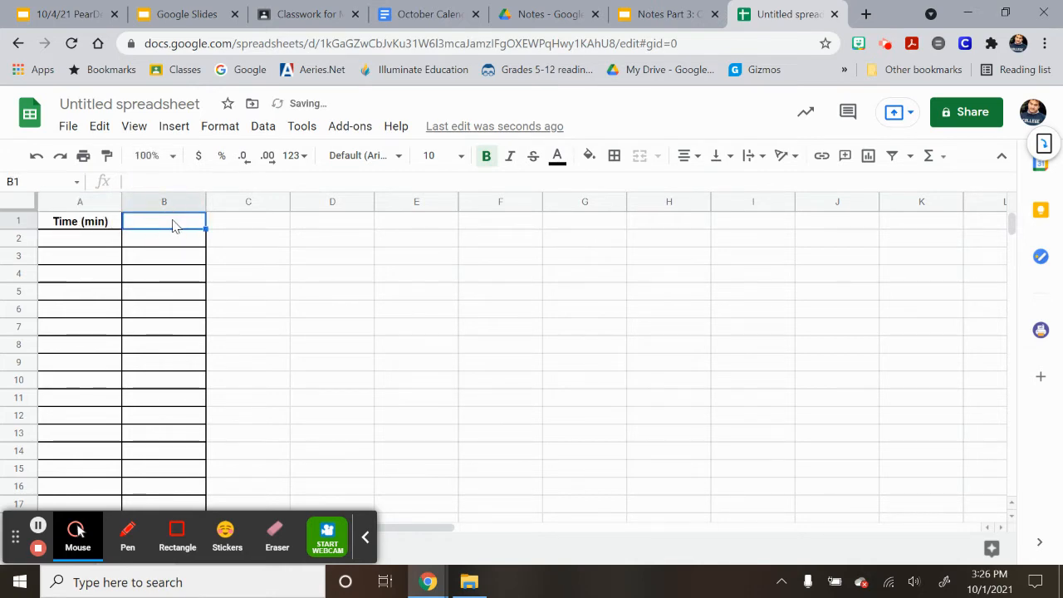
type("Temp")
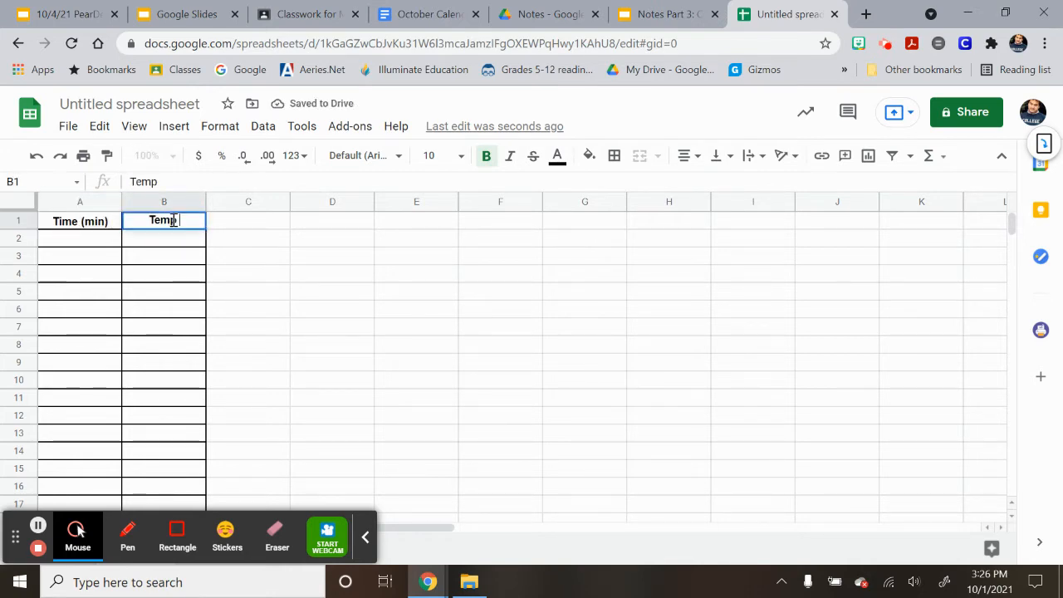
type(" (C)")
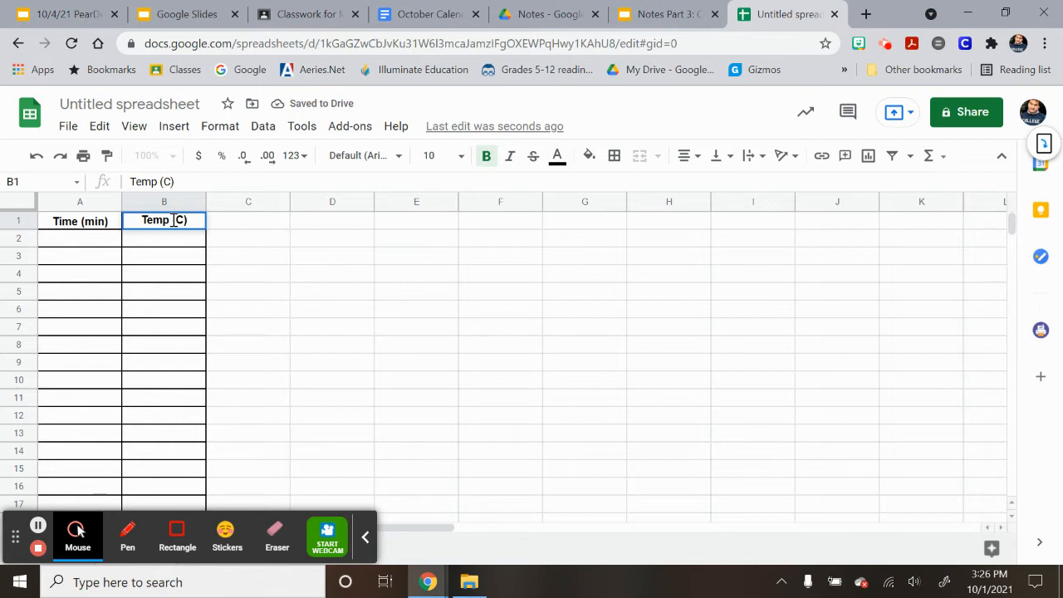
- Fill the Time (min) column from A2 to A17 with the whole numbers 1 through 16
left_click(86, 244)
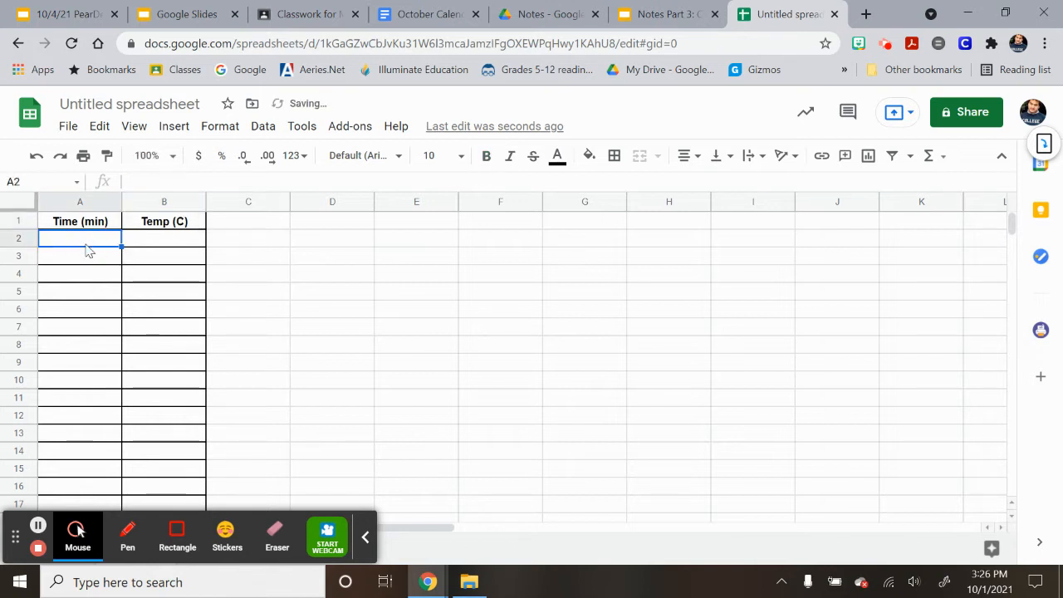
type("1")
key("Return")
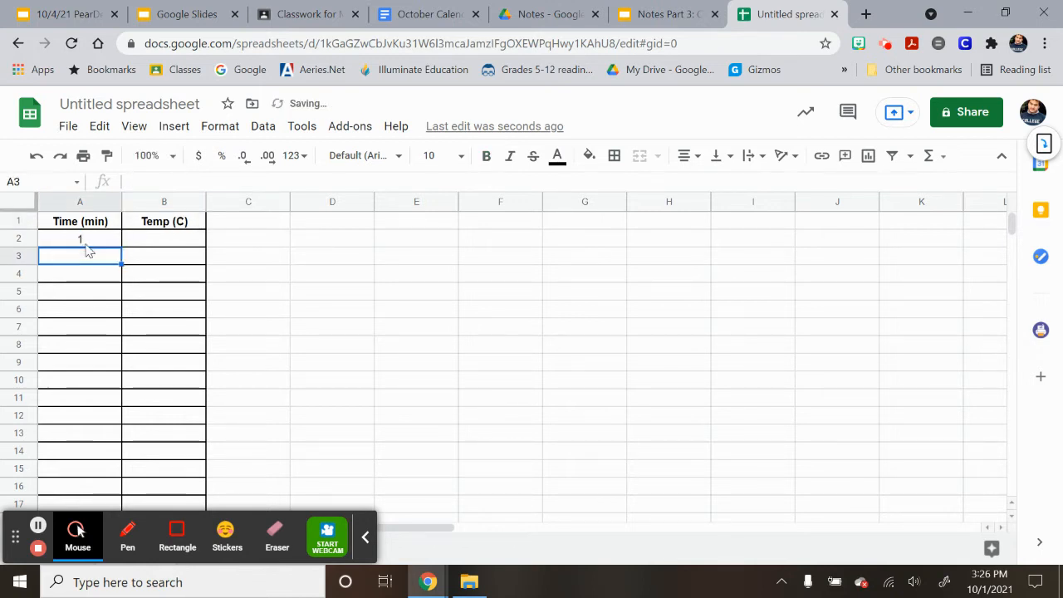
type("2")
key("Return")
type("3")
key("Return")
type("4")
key("Return")
type("5")
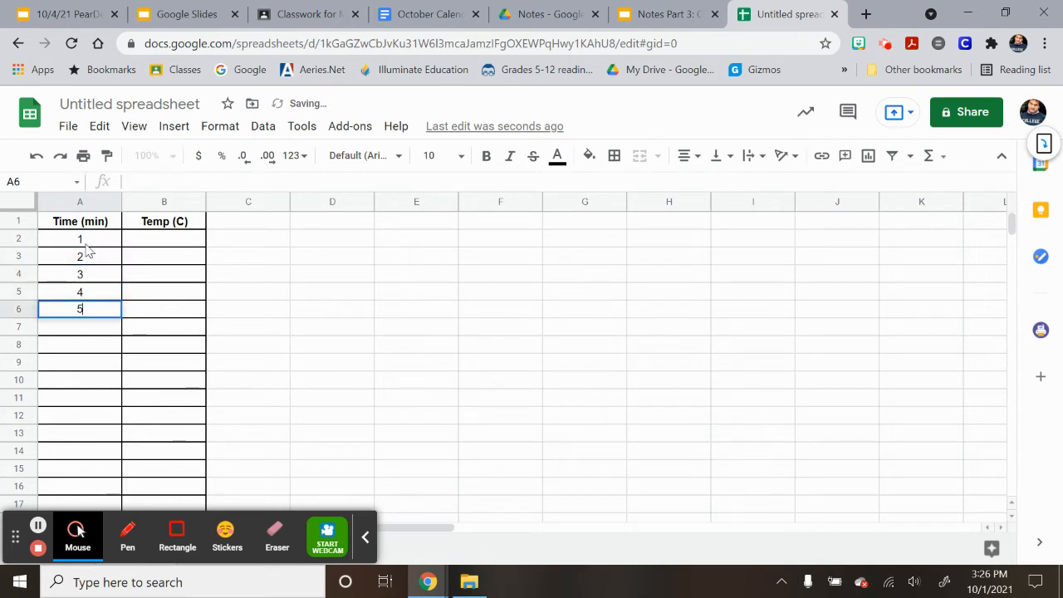
key("Return")
type("6")
key("Return")
type("7")
key("Return")
type("8")
key("Return")
type("9")
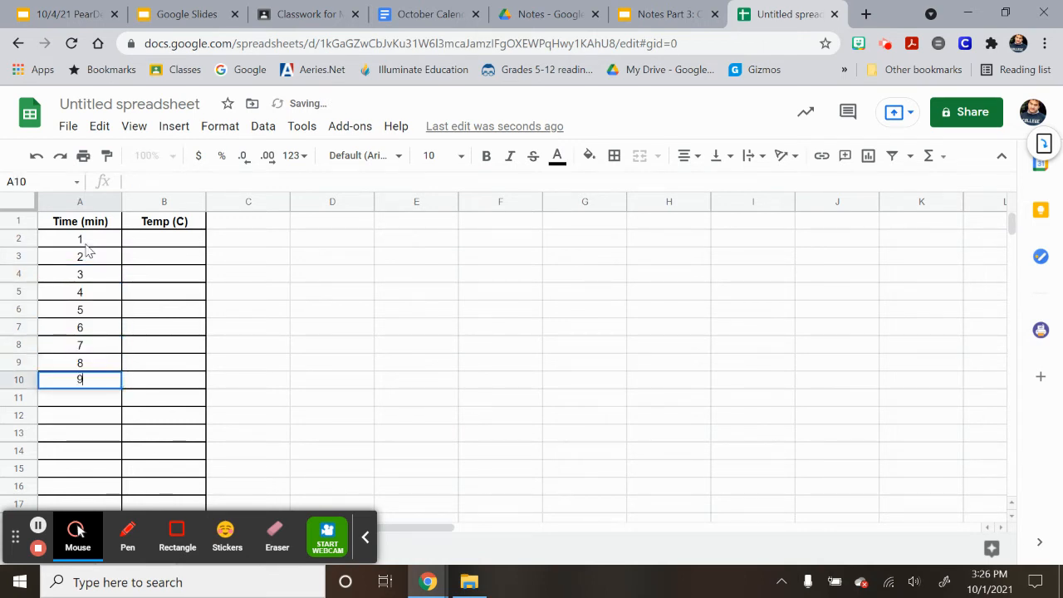
key("Return")
type("10")
key("Return")
type("11")
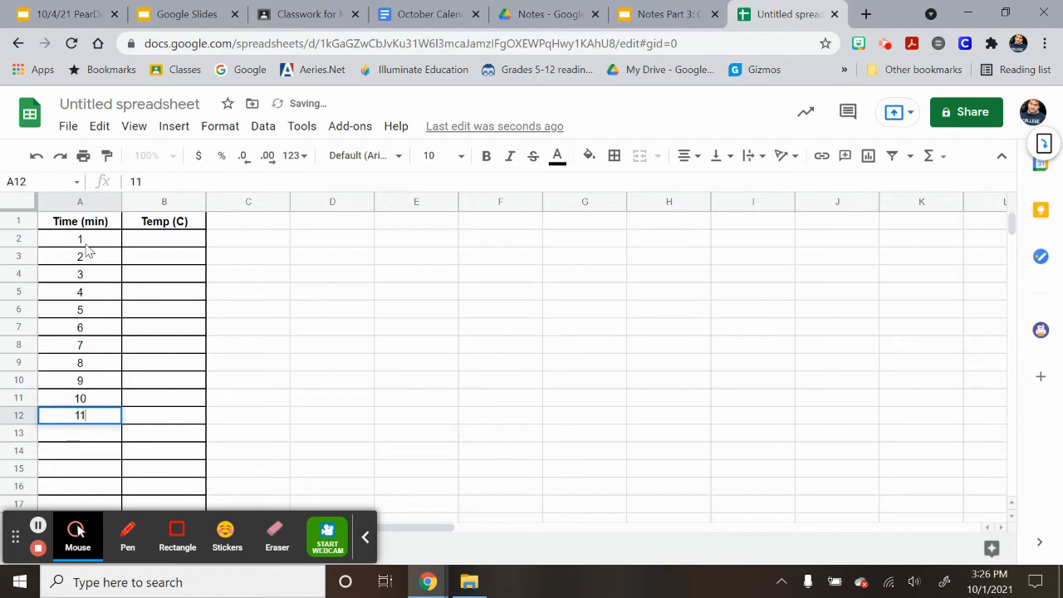
key("Return")
type("12")
key("Return")
type("13")
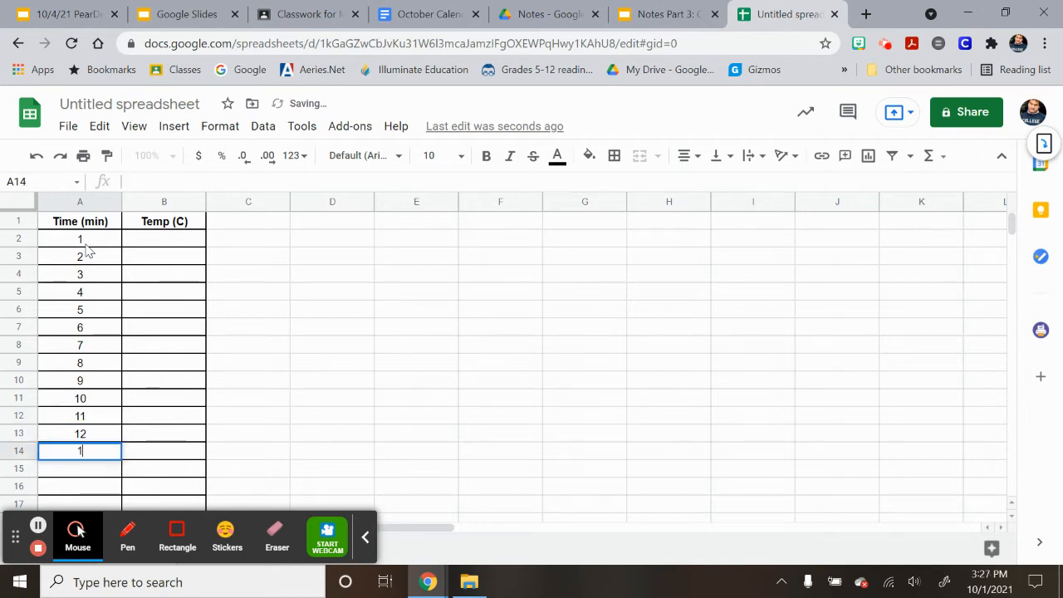
key("Return")
type("14")
key("Return")
type("15")
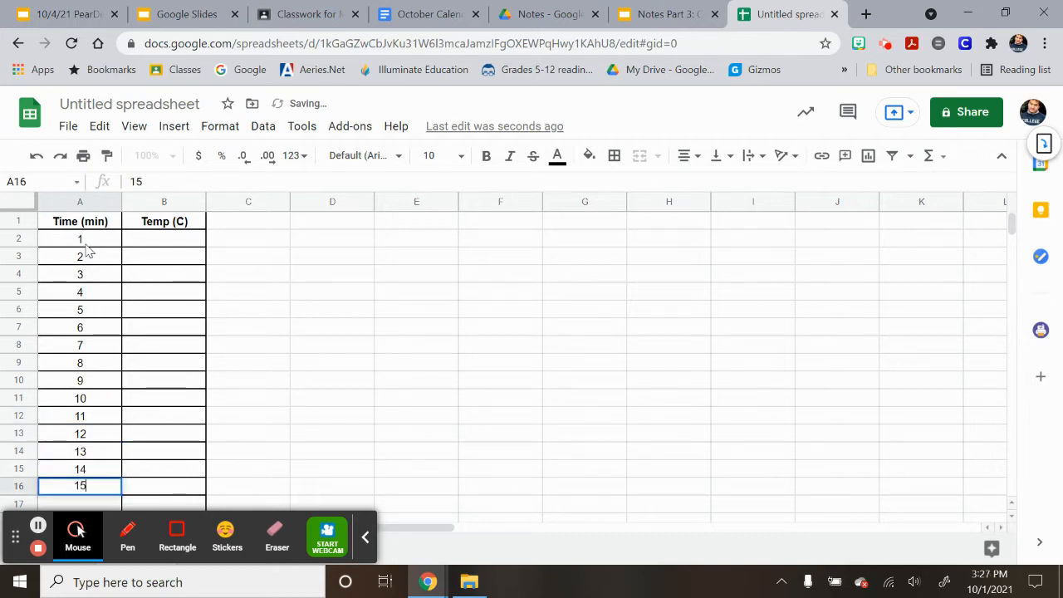
key("Return")
type("16")
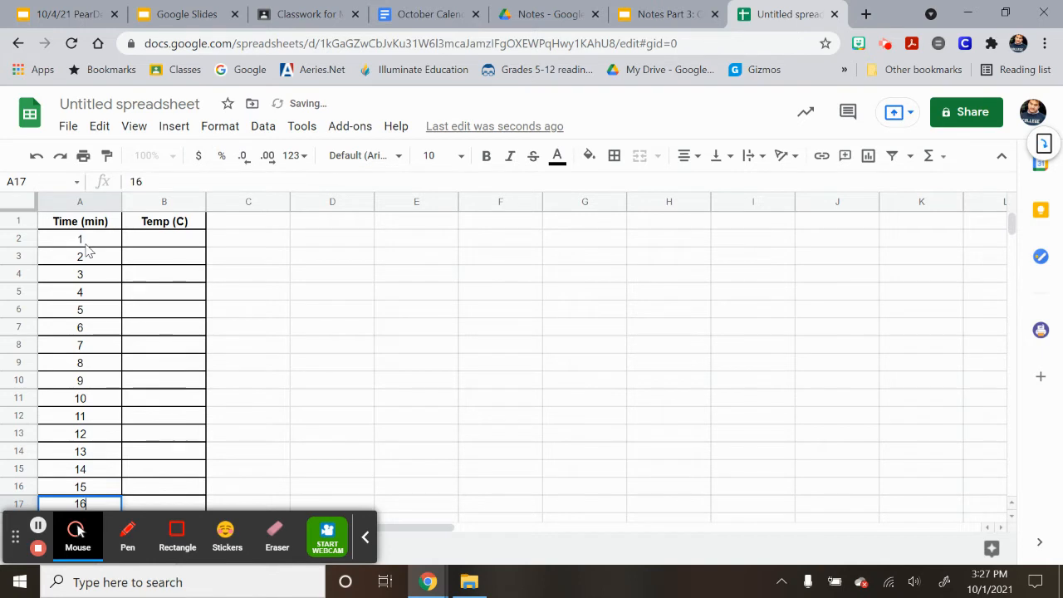
left_click(86, 244)
- Enter the temperatures -10, -5, 0, 0 and 0 in cells B2 to B6
left_click(164, 237)
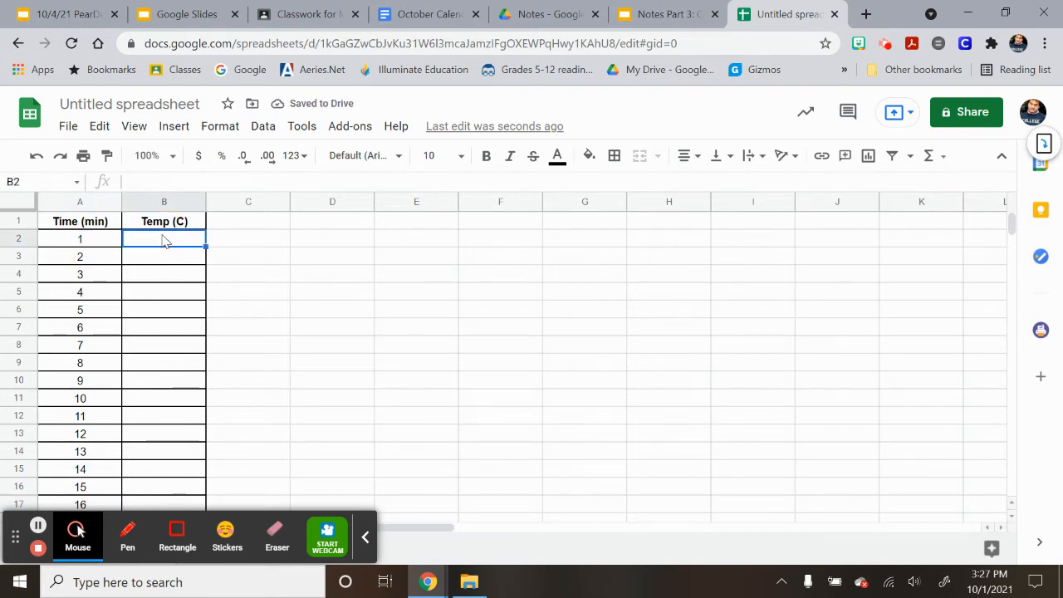
double_click(164, 237)
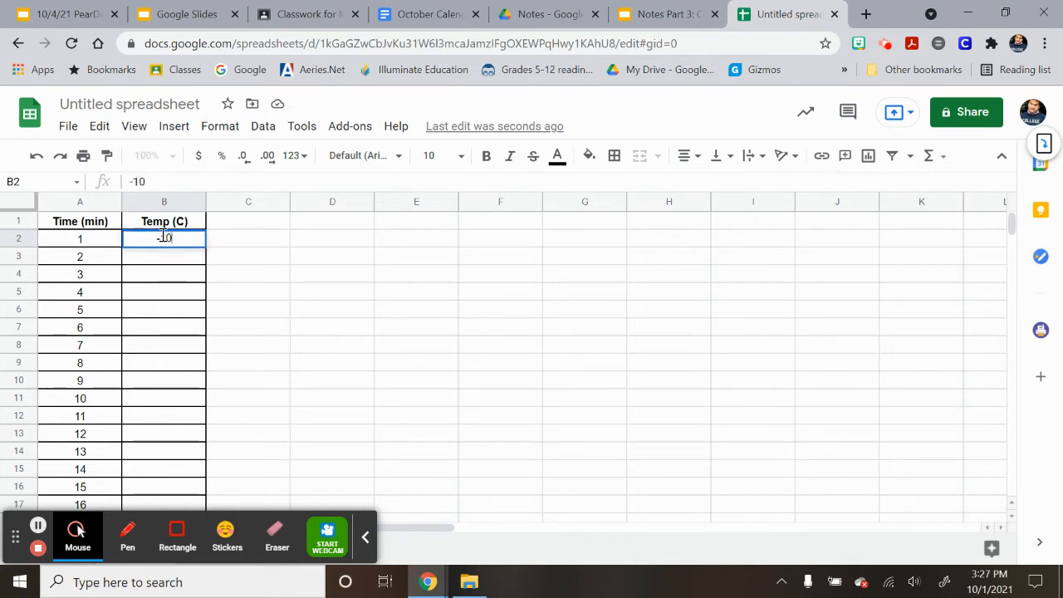
key("Return")
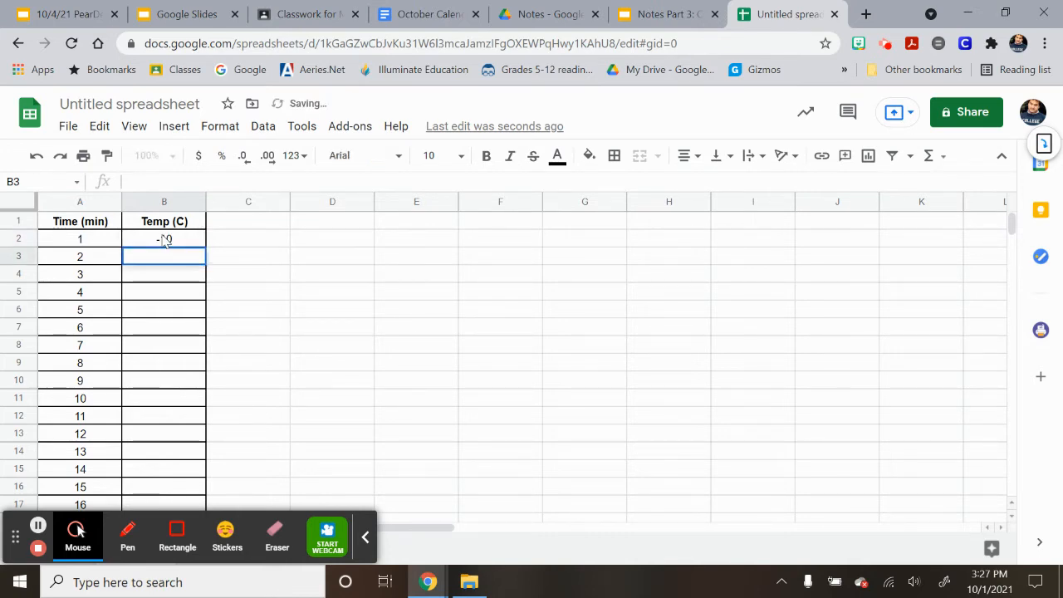
type("-5")
key("Return")
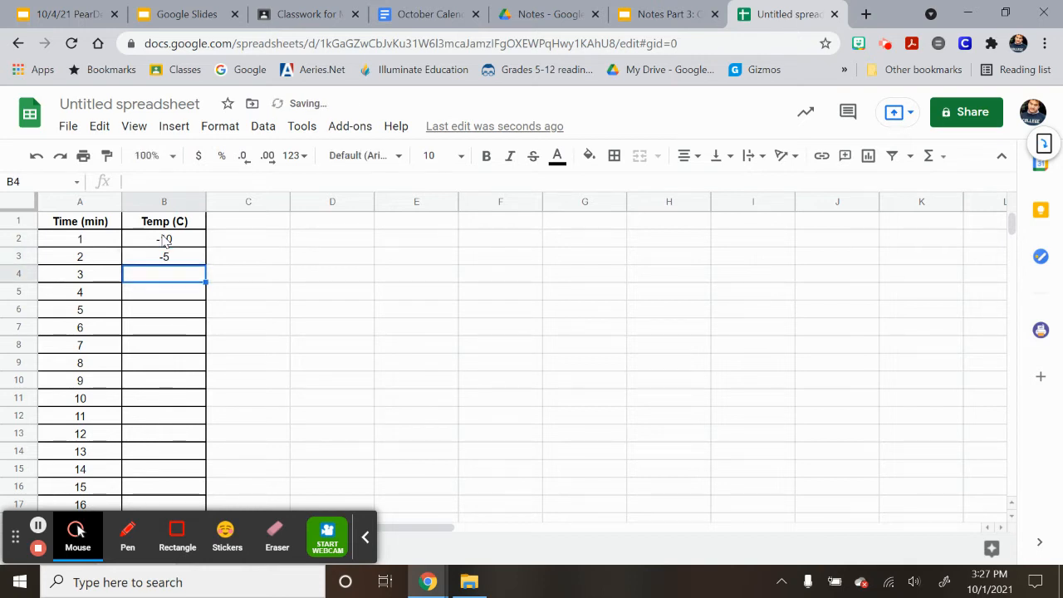
type("0")
key("Return")
type("0")
key("Return")
type("0")
key("Return")
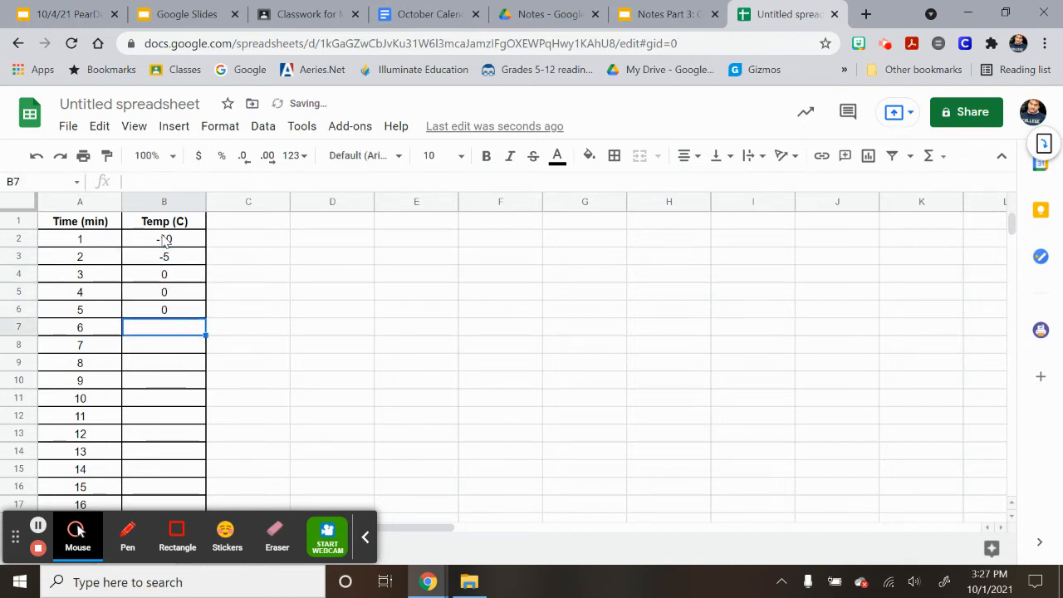
- Fill the Temp (C) column from B7 to B17 with 5 through 55 in increments of 5
type("5")
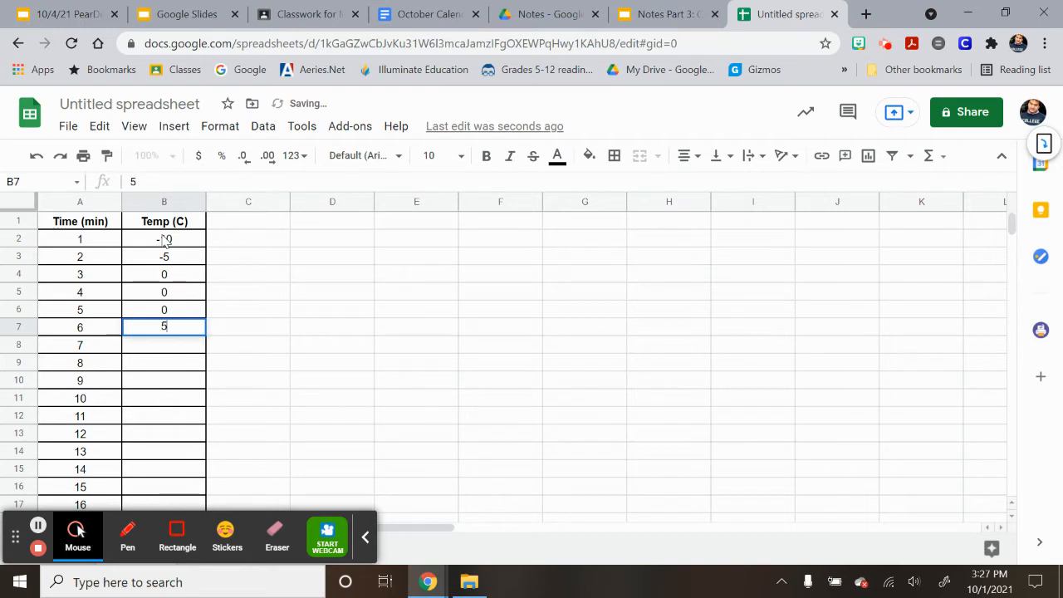
key("Return")
type("10")
key("Return")
type("15")
key("Return")
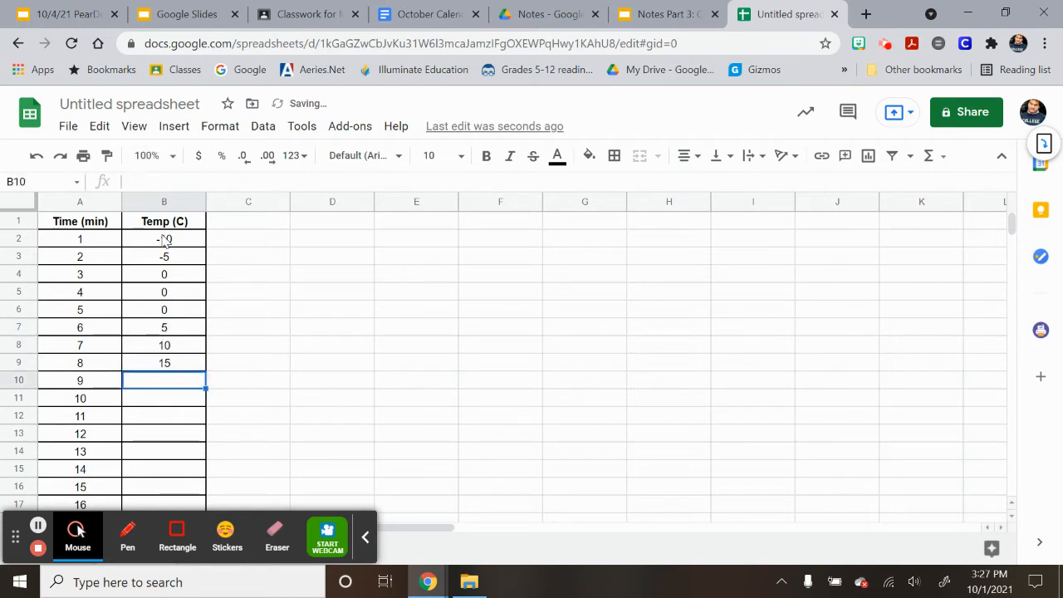
type("20")
key("Return")
type("25")
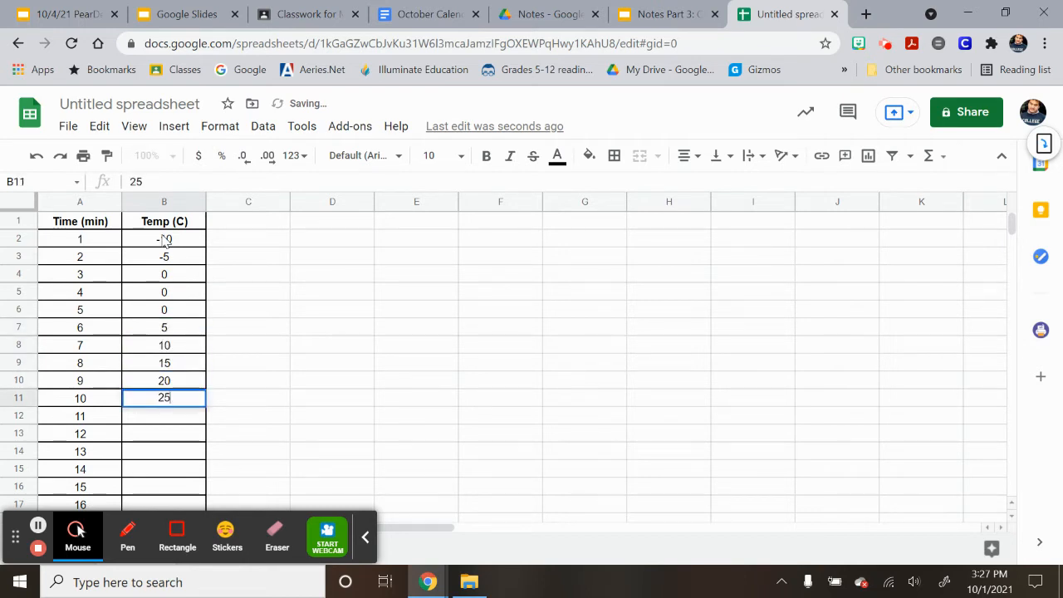
key("Return")
type("30")
key("Return")
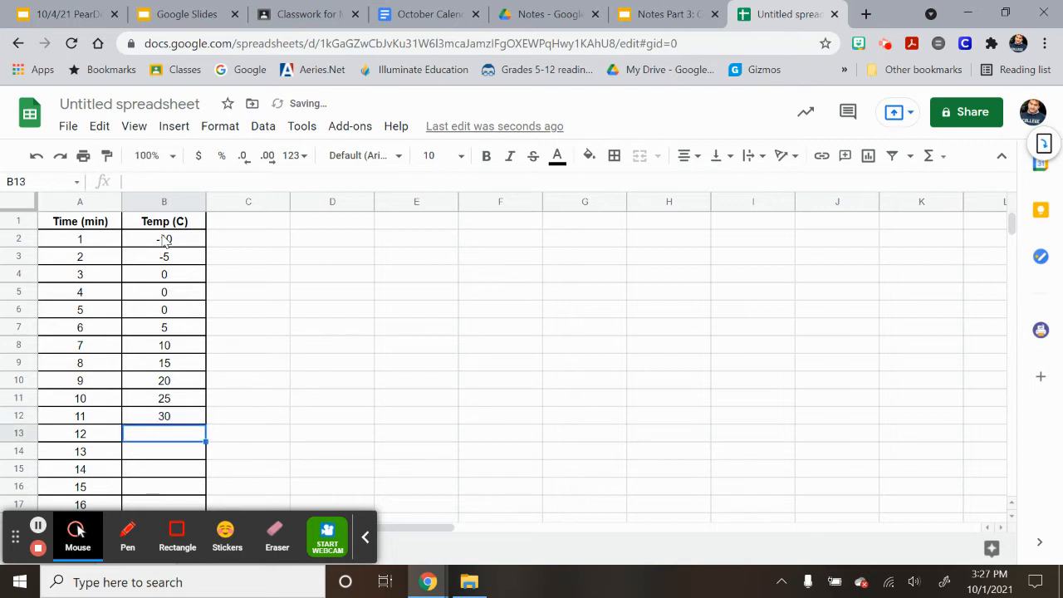
type("35")
key("Return")
type("40")
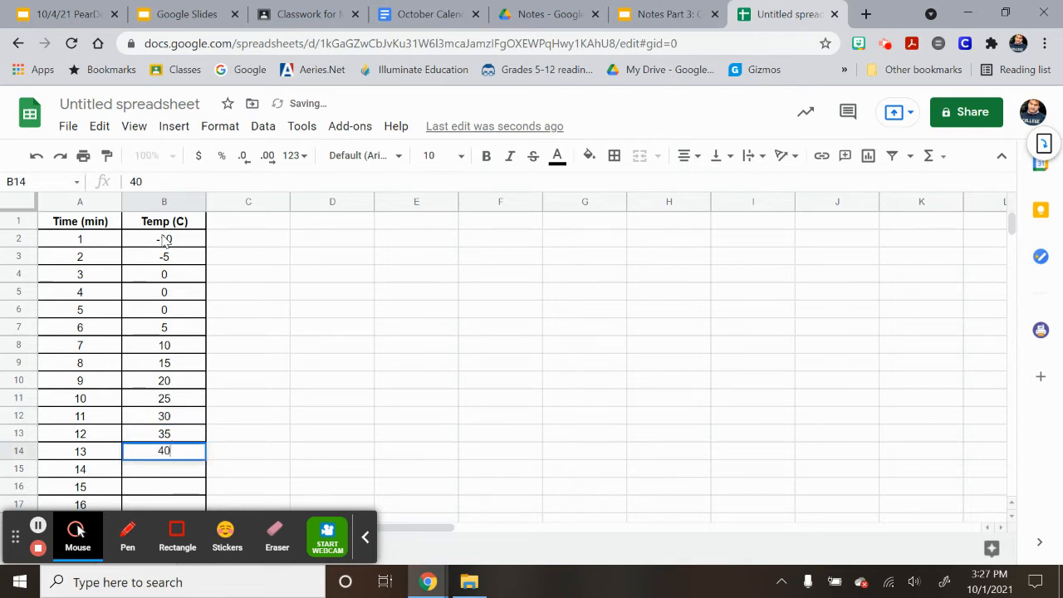
key("Return")
type("45")
key("Return")
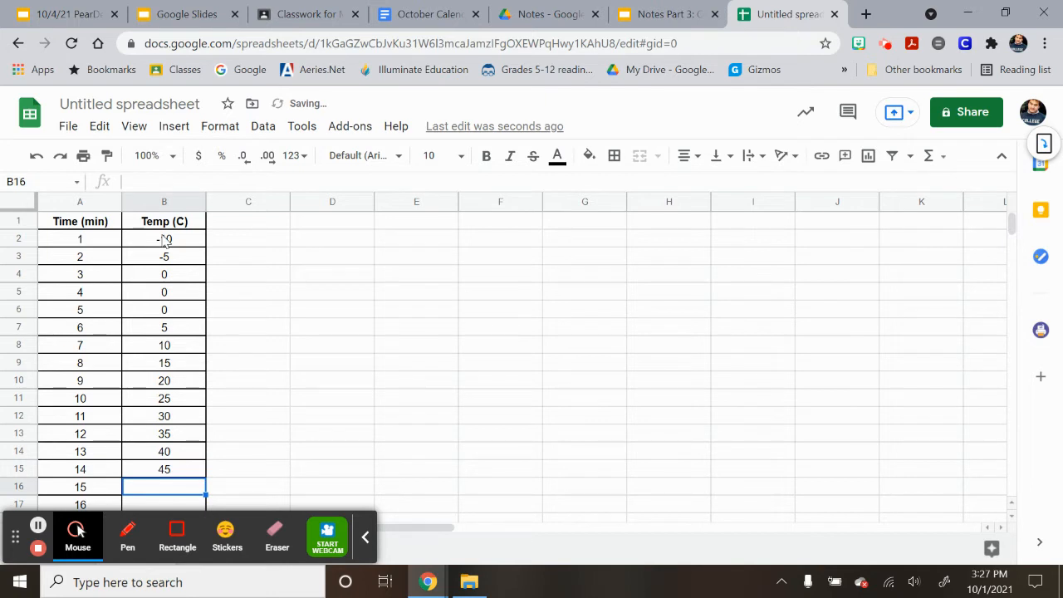
type("50")
key("Return")
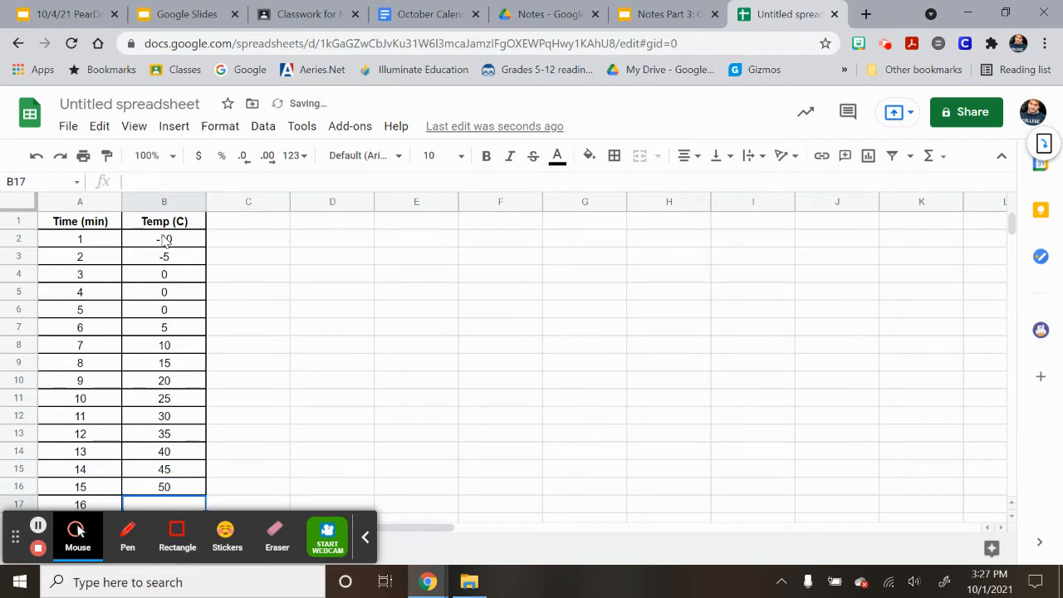
type("55")
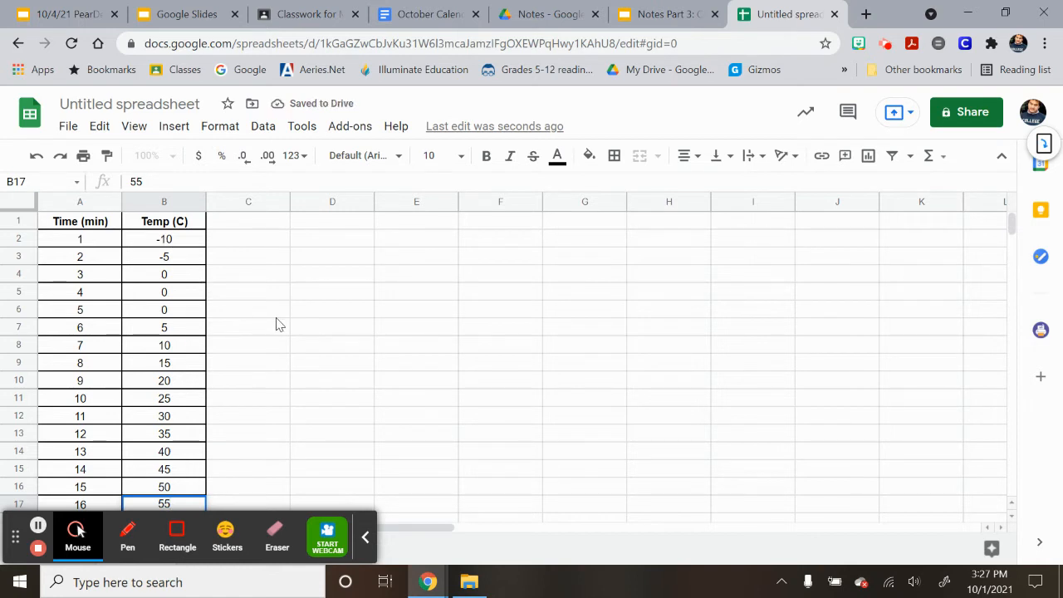
left_click(245, 307)
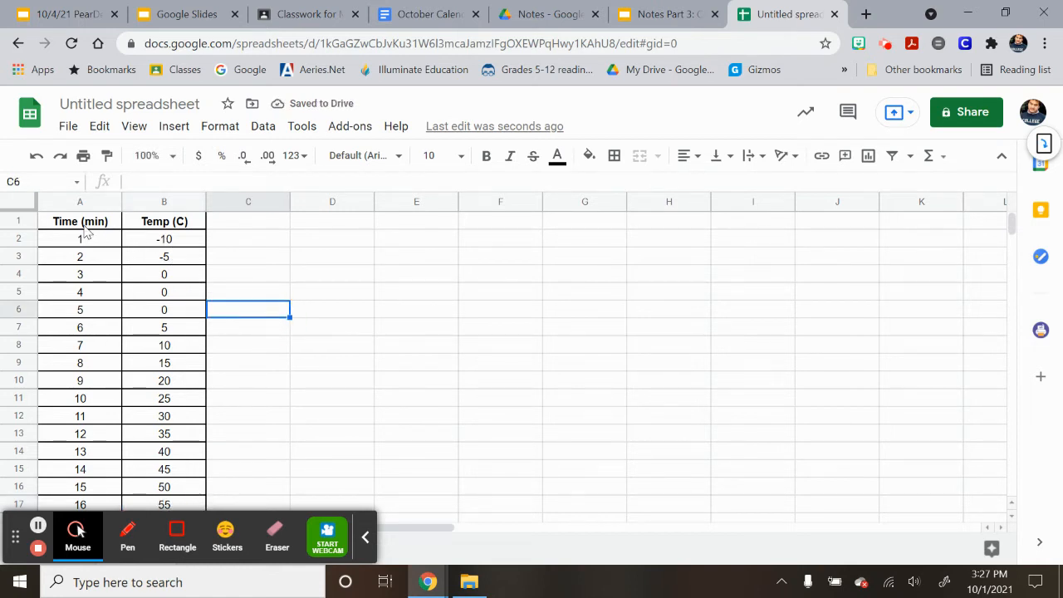
- Insert a line chart from the table range A1:B17, place it directly beside the table, and deselect it
left_click_drag(81, 221, 130, 508)
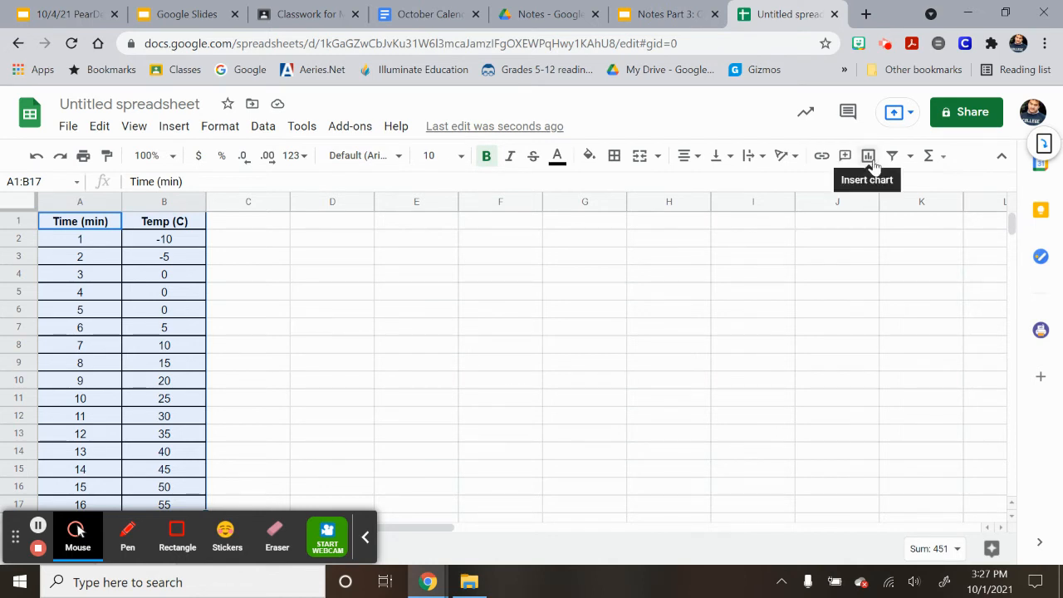
left_click(173, 126)
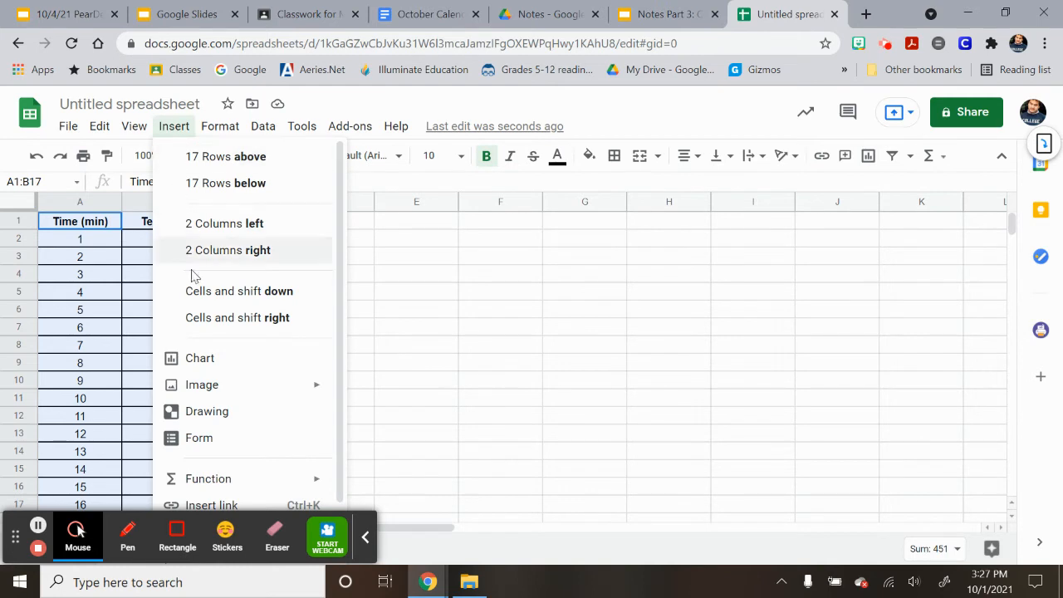
left_click(868, 158)
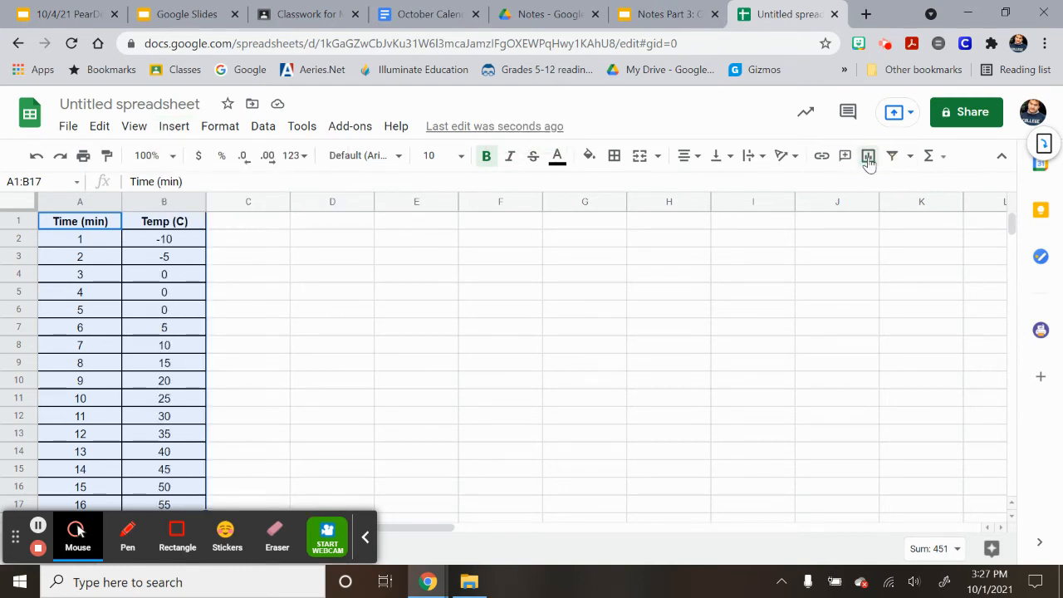
left_click_drag(496, 228, 606, 227)
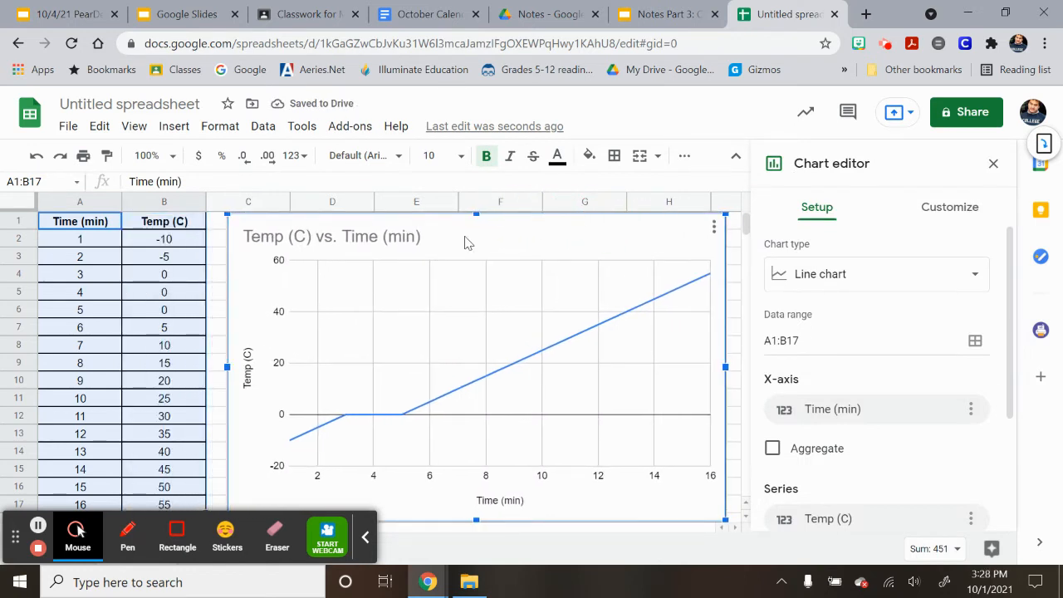
left_click(490, 247)
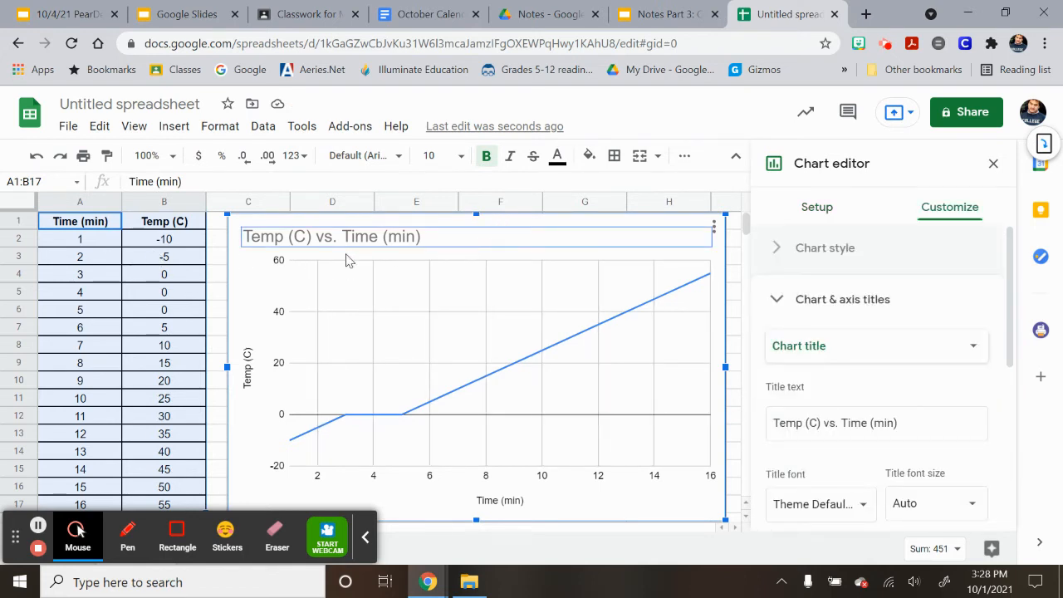
left_click(225, 264)
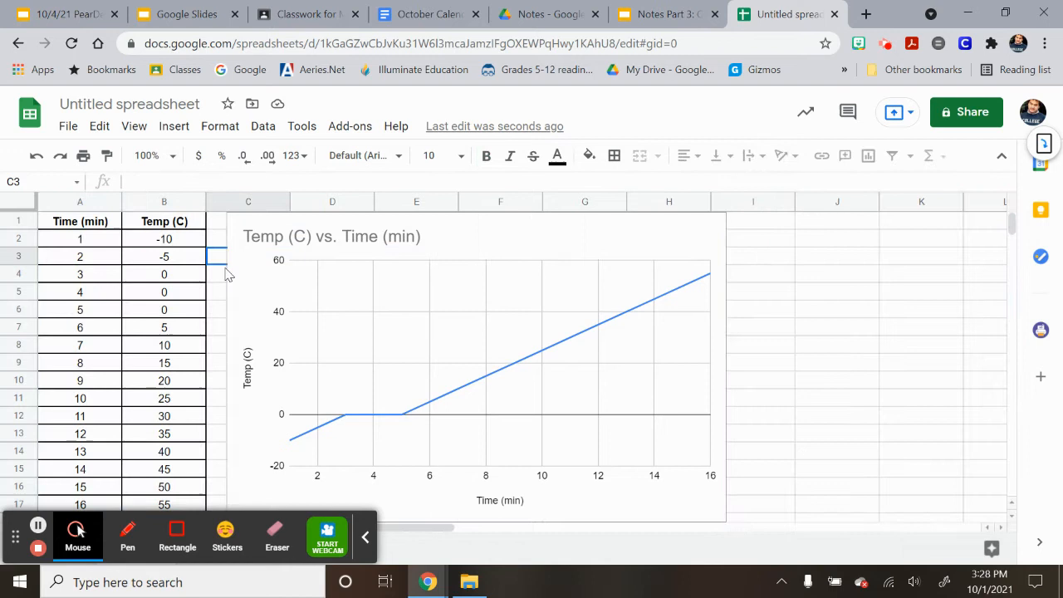
- Reopen the chart for editing and set its background color to light pink
left_click(506, 245)
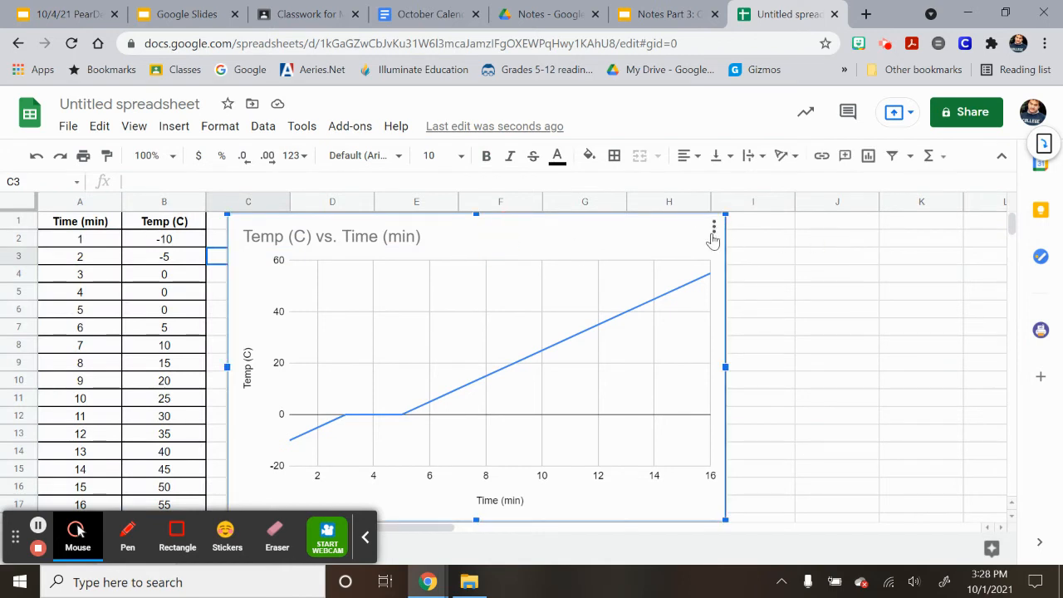
left_click(713, 228)
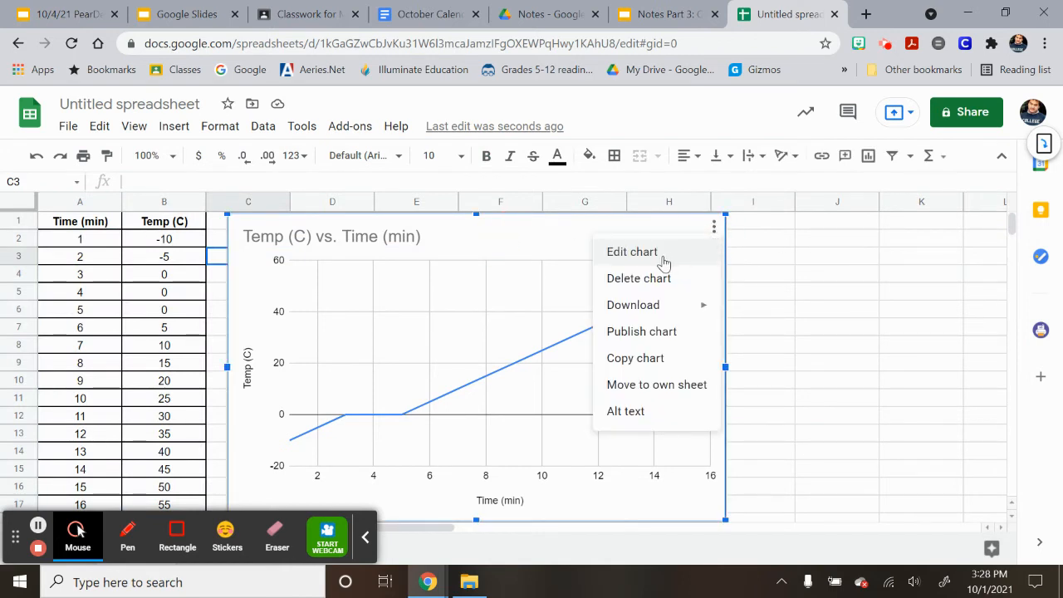
mouse_move(678, 306)
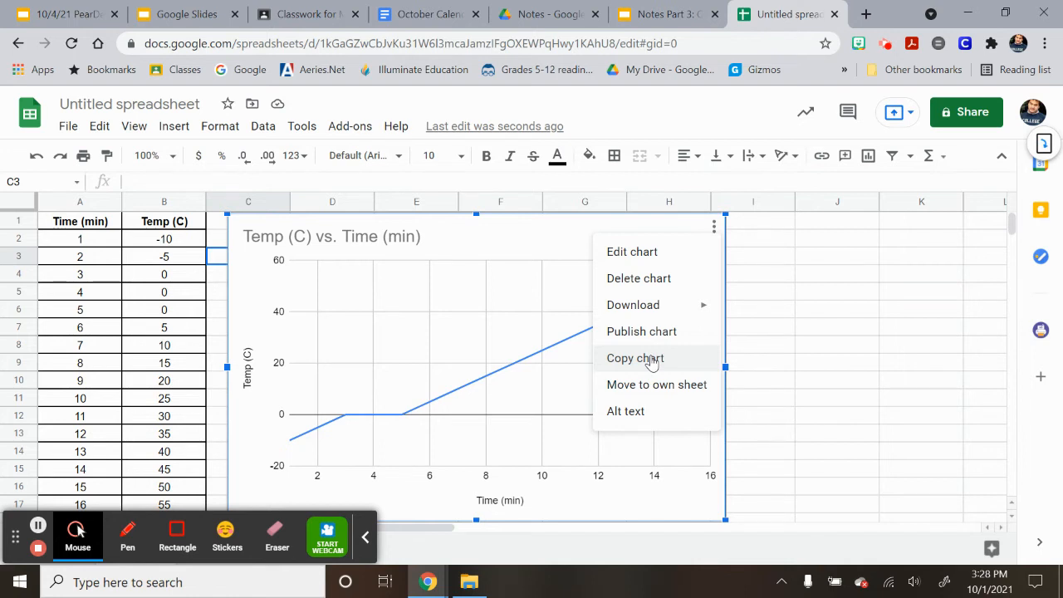
left_click(651, 257)
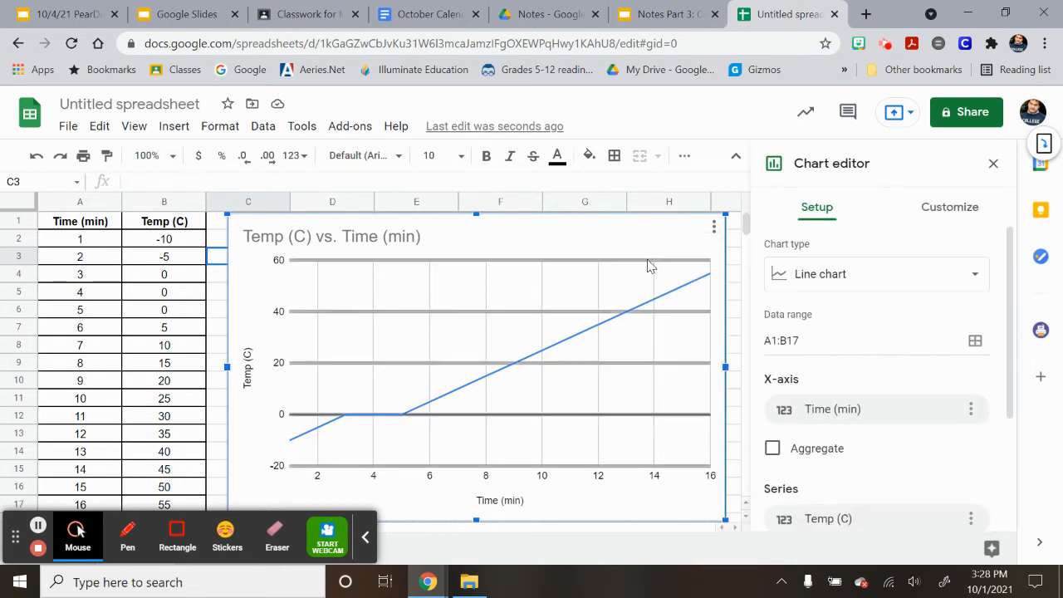
left_click(952, 215)
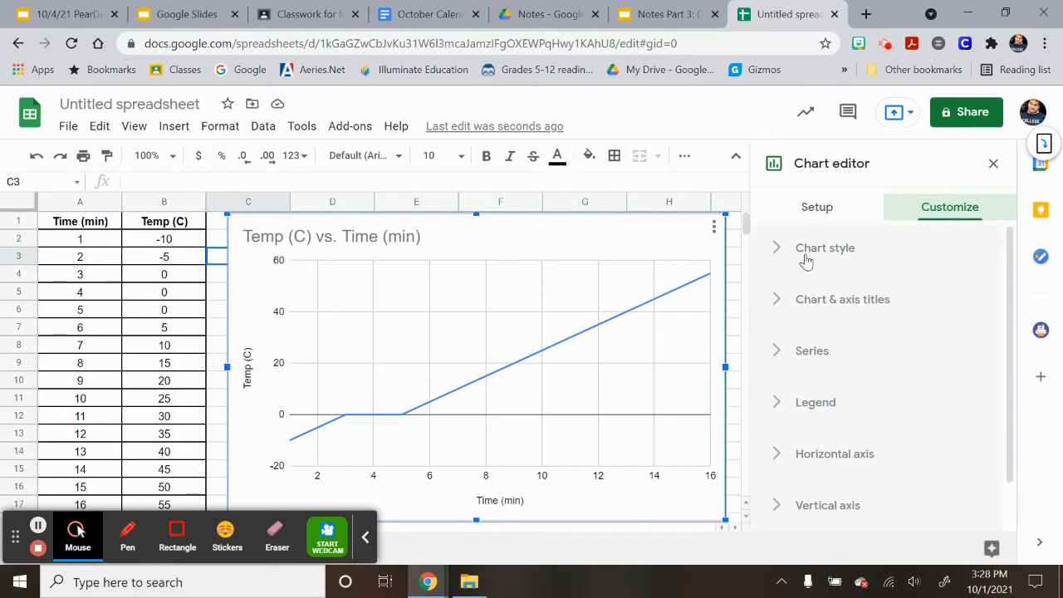
left_click(774, 249)
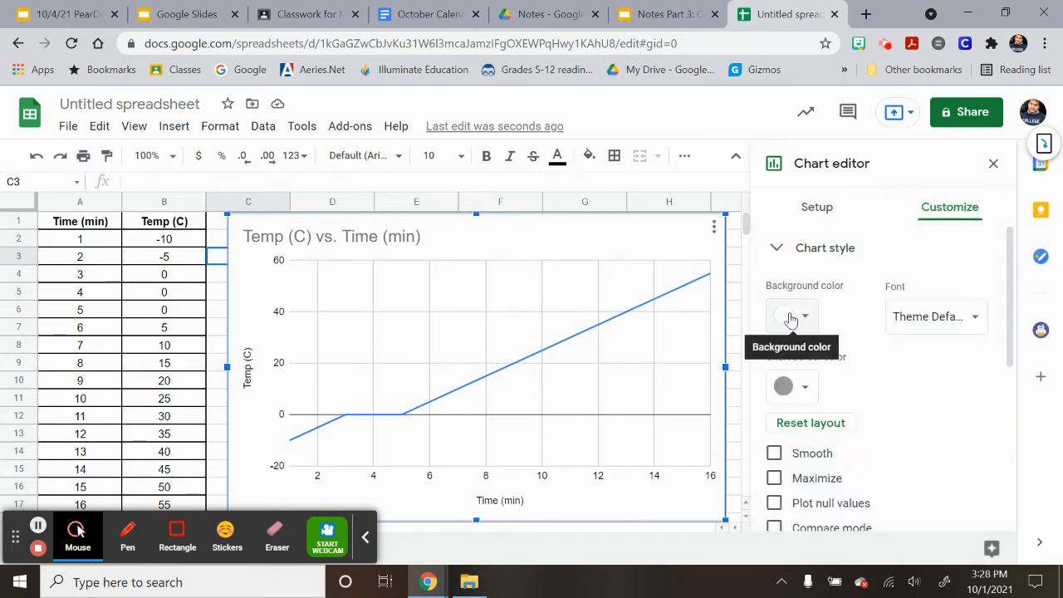
left_click(789, 317)
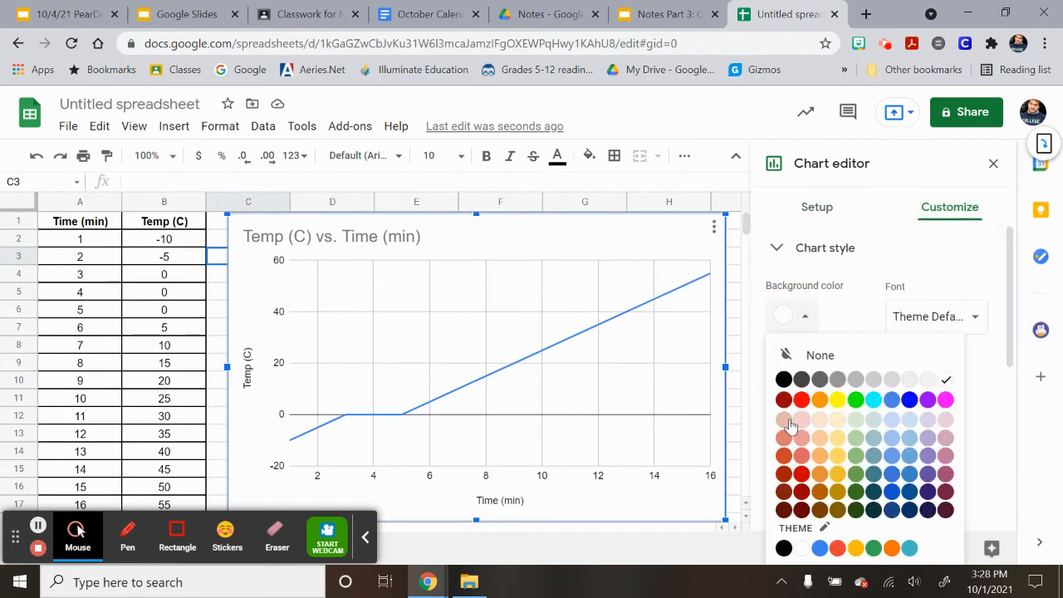
left_click(940, 421)
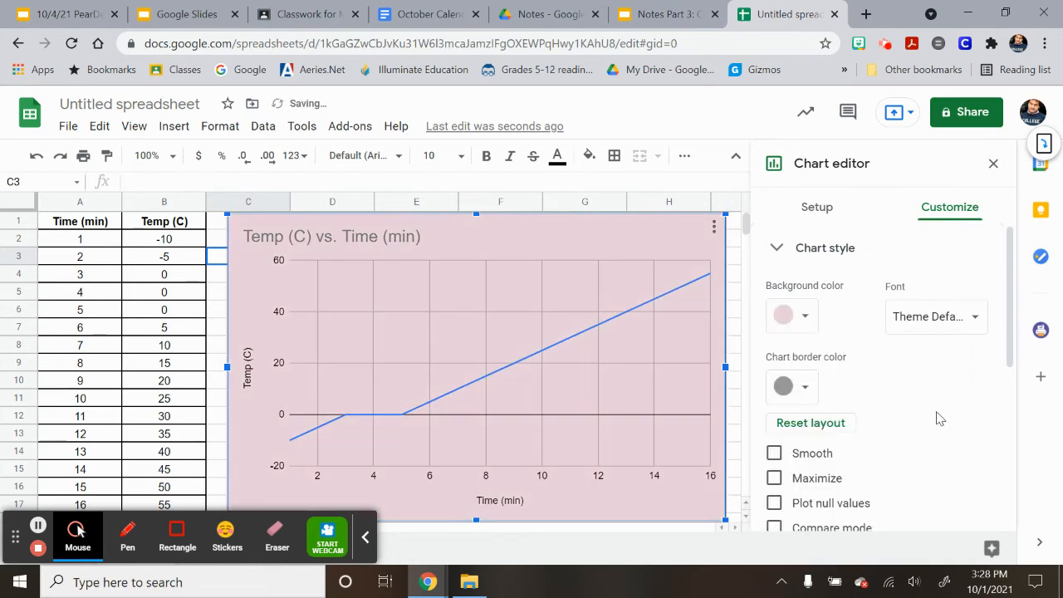
- Set the line color of the Temp (C) series to dark green
scroll(831, 365, "down", 2)
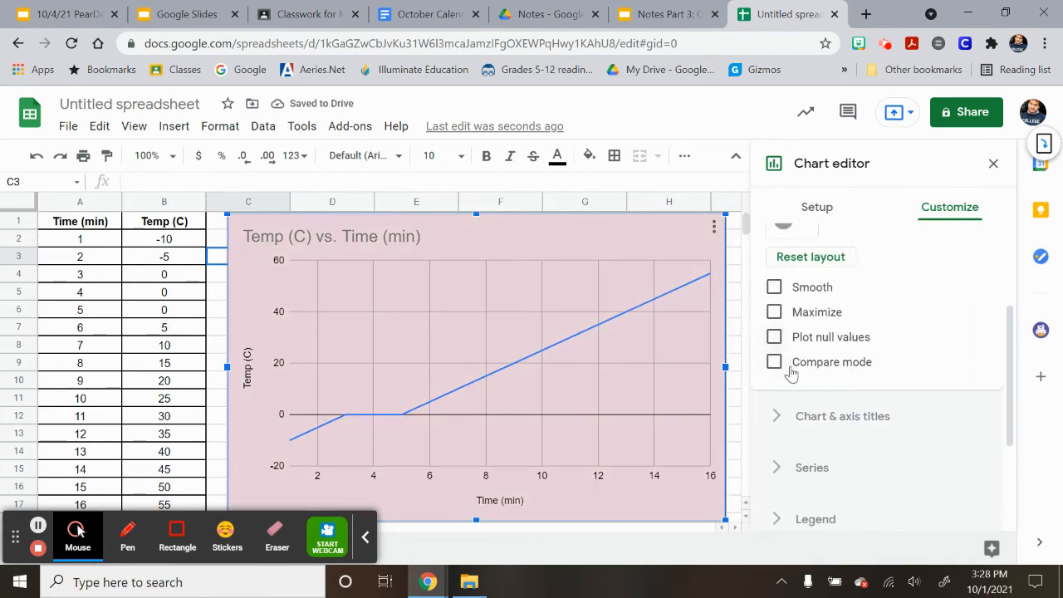
left_click(642, 305)
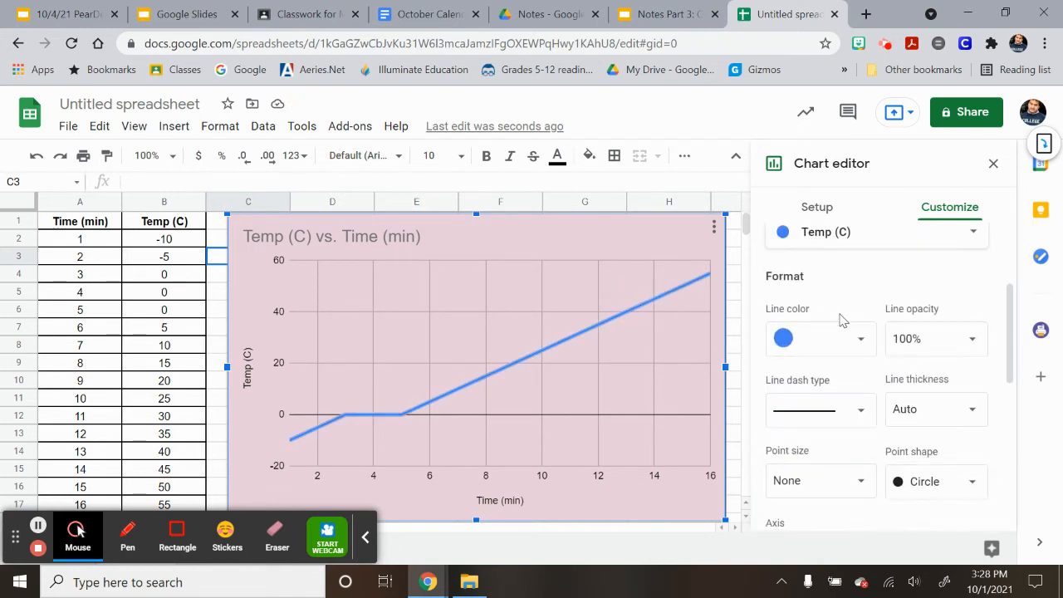
left_click(855, 337)
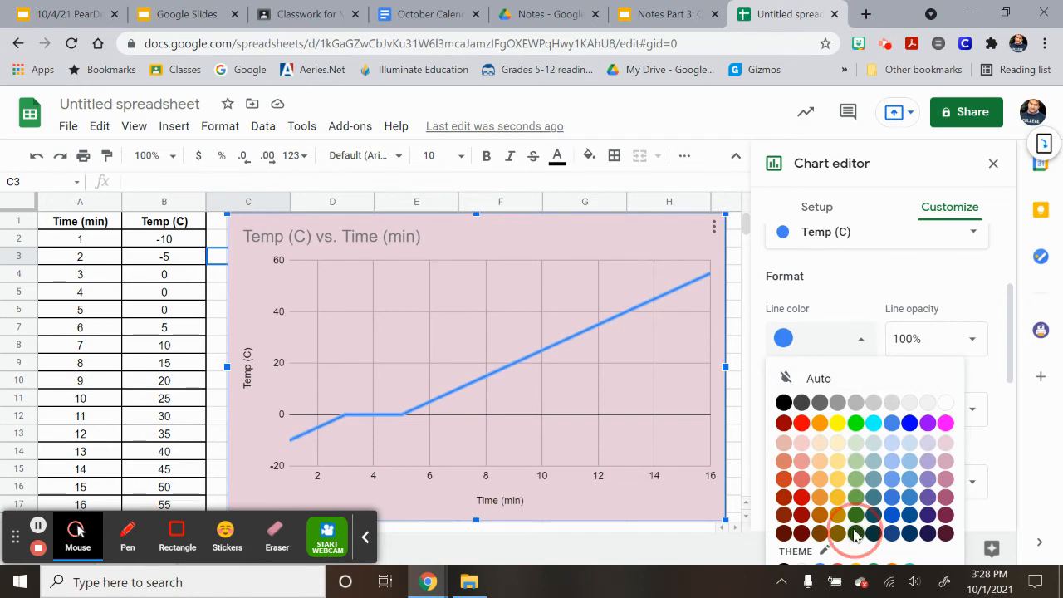
left_click(856, 532)
- Enable minor gridlines, minor ticks and major ticks for the chart's vertical axis
left_click(632, 425)
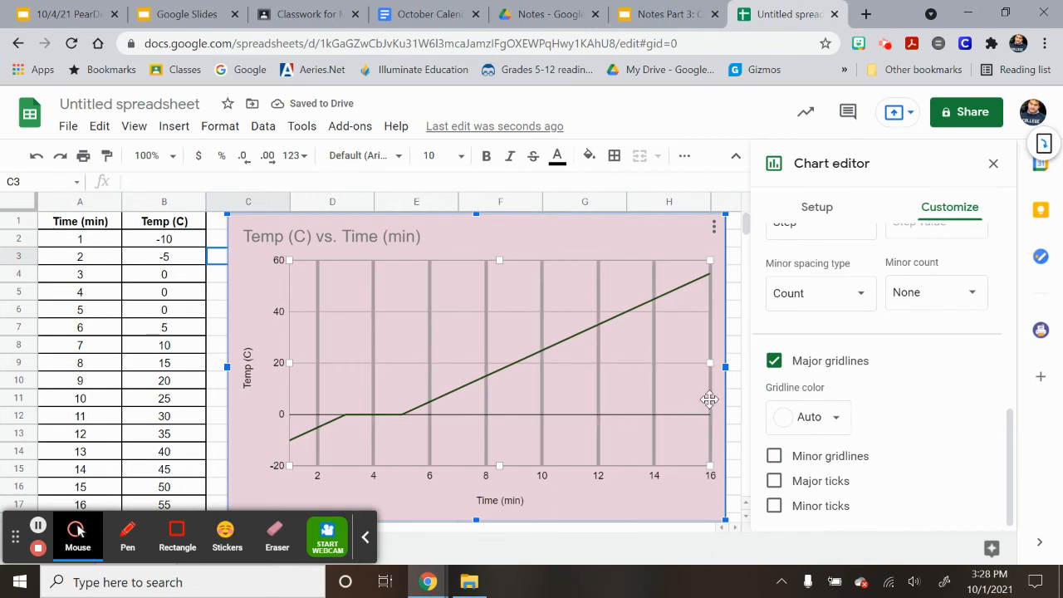
scroll(612, 397, "down", 1)
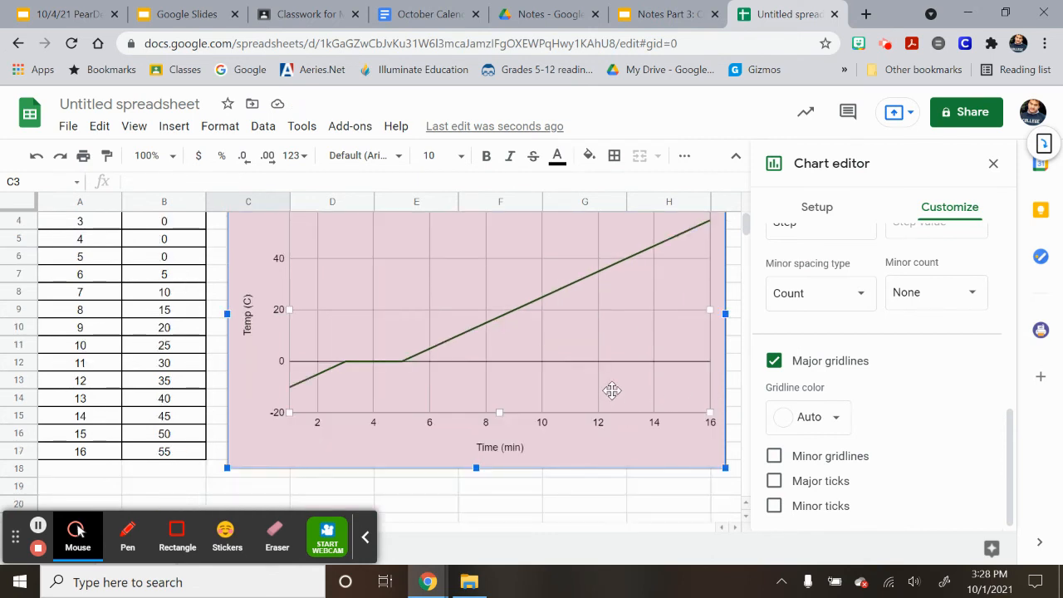
left_click(775, 456)
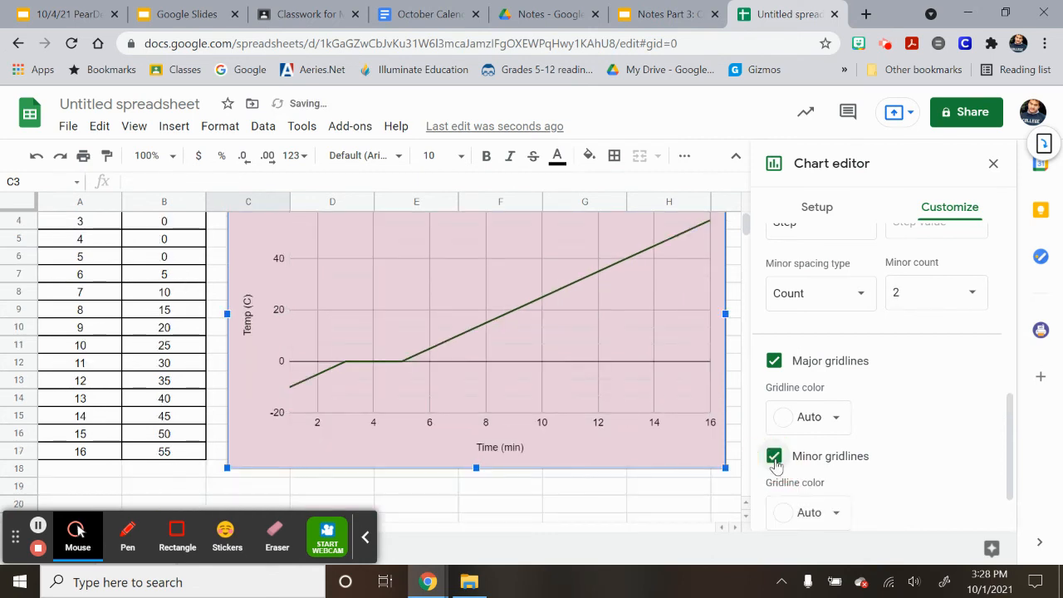
scroll(802, 440, "down", 1)
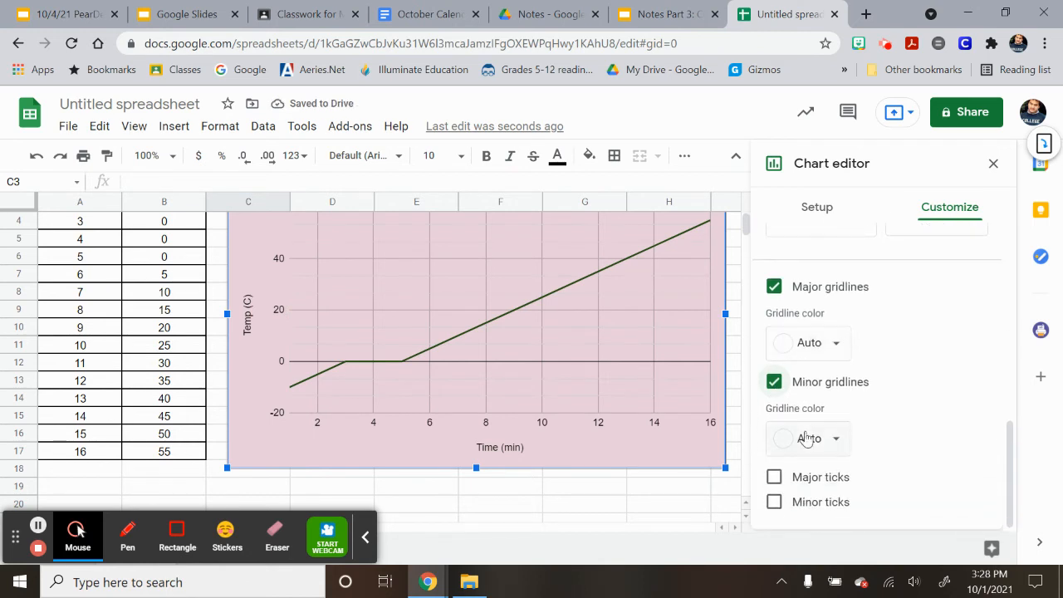
left_click(774, 502)
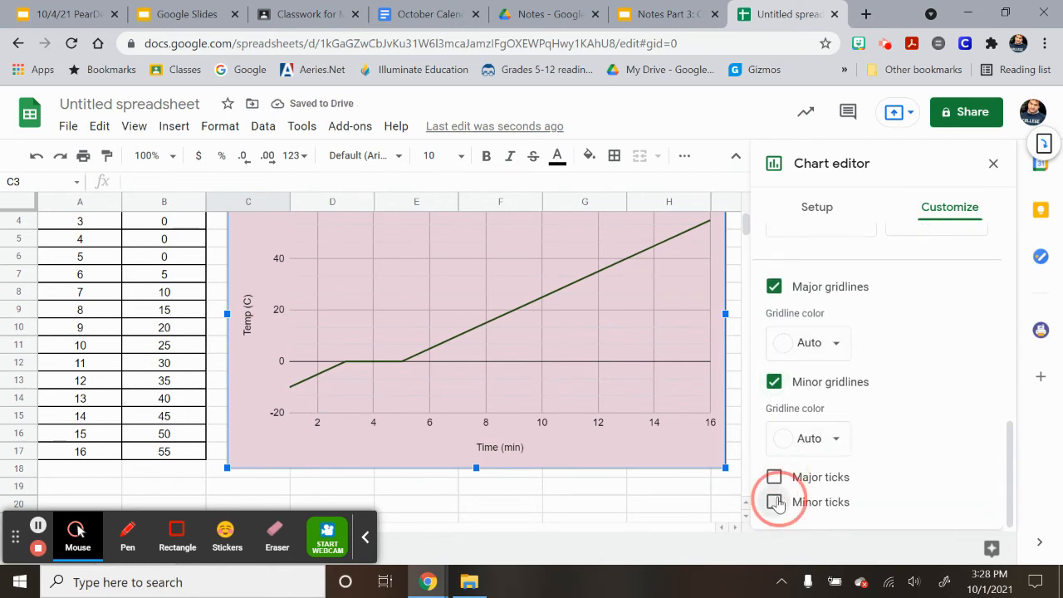
left_click(774, 477)
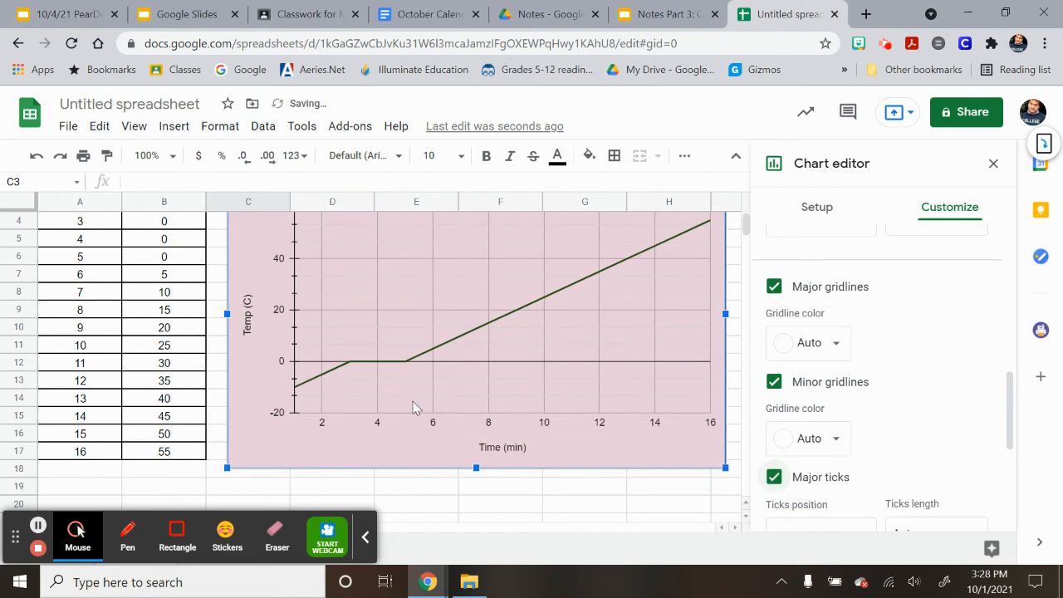
- Set the color of the vertical axis's major gridlines to black
scroll(291, 320, "up", 1)
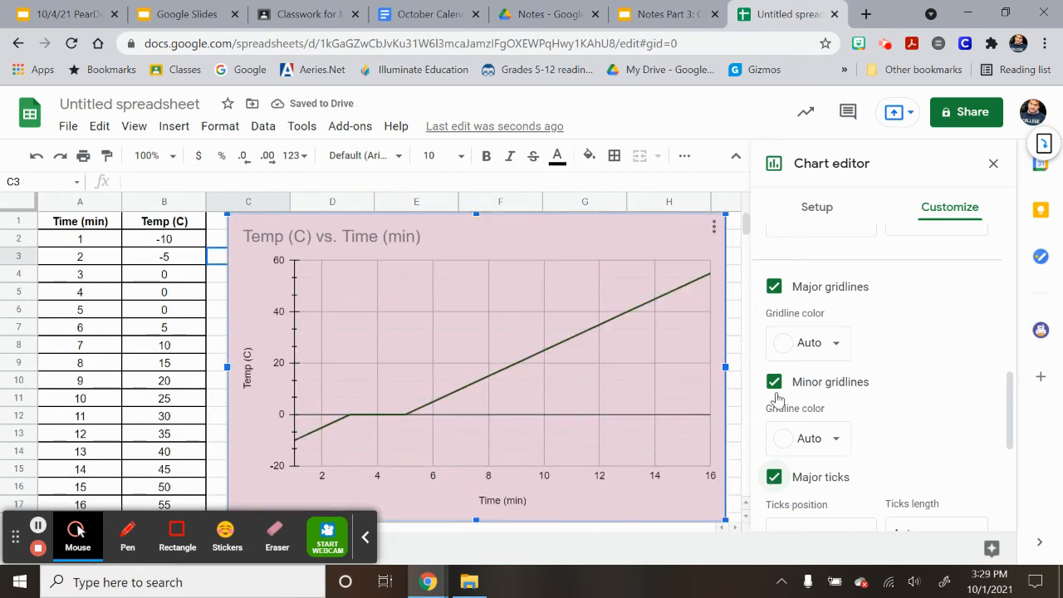
scroll(790, 397, "up", 2)
scroll(789, 397, "down", 2)
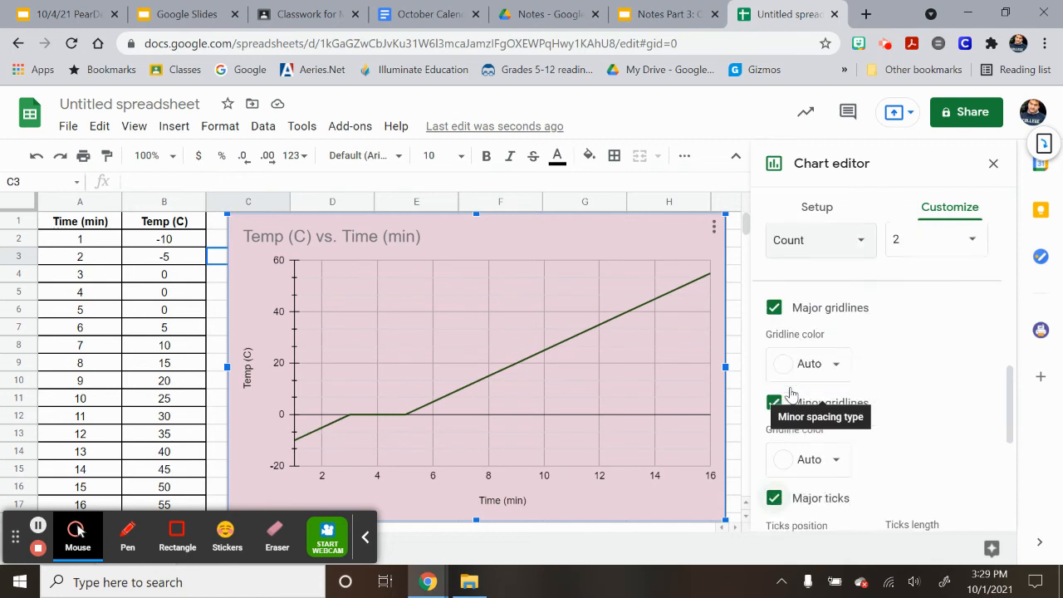
left_click(810, 343)
left_click(784, 407)
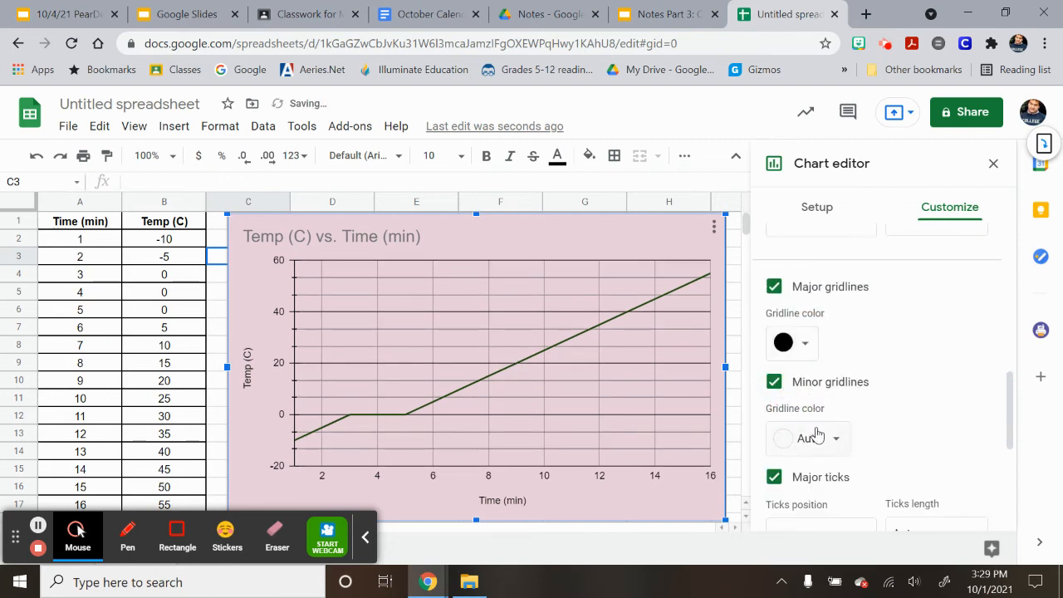
- Set the color of the vertical axis's minor gridlines to black and close the chart editor
left_click(818, 438)
left_click(784, 179)
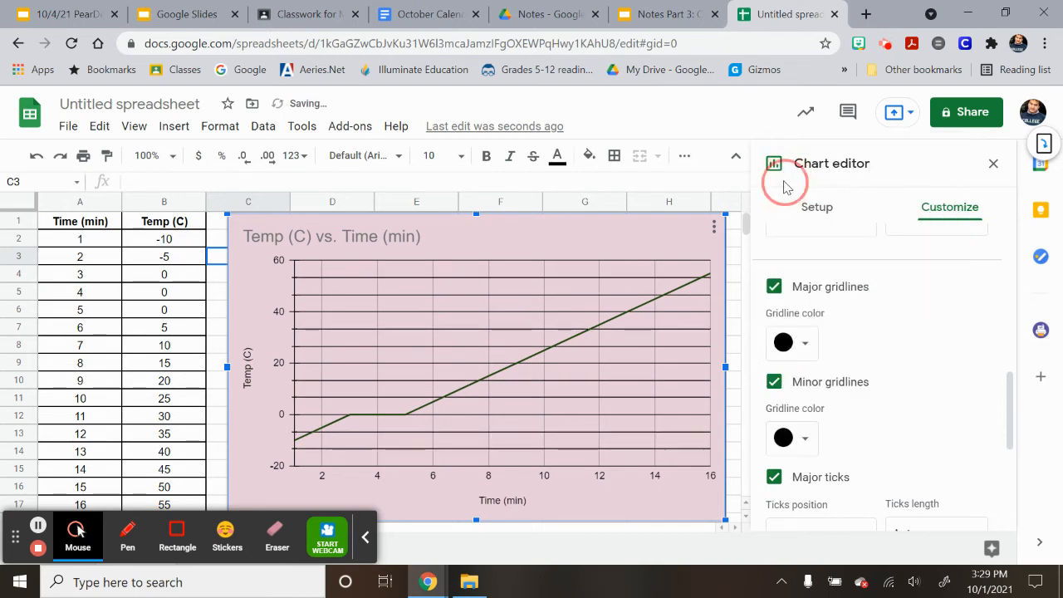
scroll(815, 369, "down", 2)
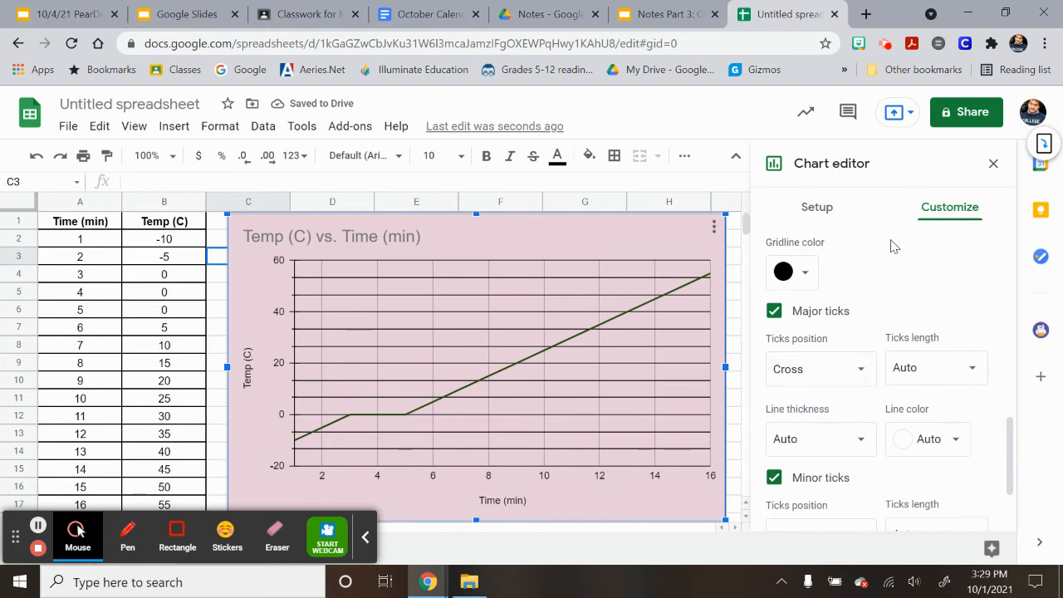
left_click(992, 166)
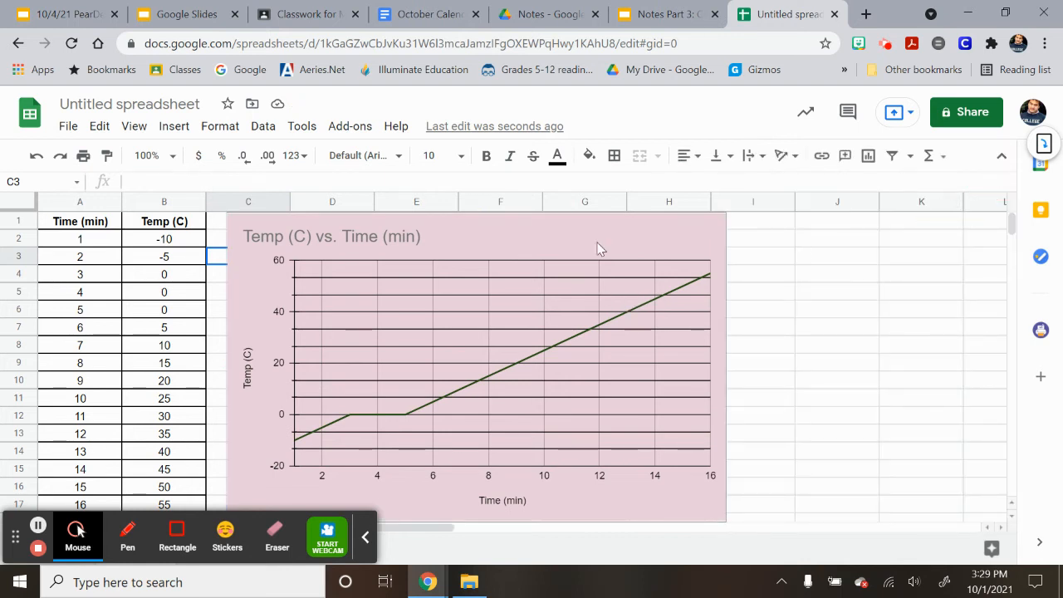
- Copy the Temp (C) vs. Time (min) chart and create a new blank document in Google Docs
left_click(713, 229)
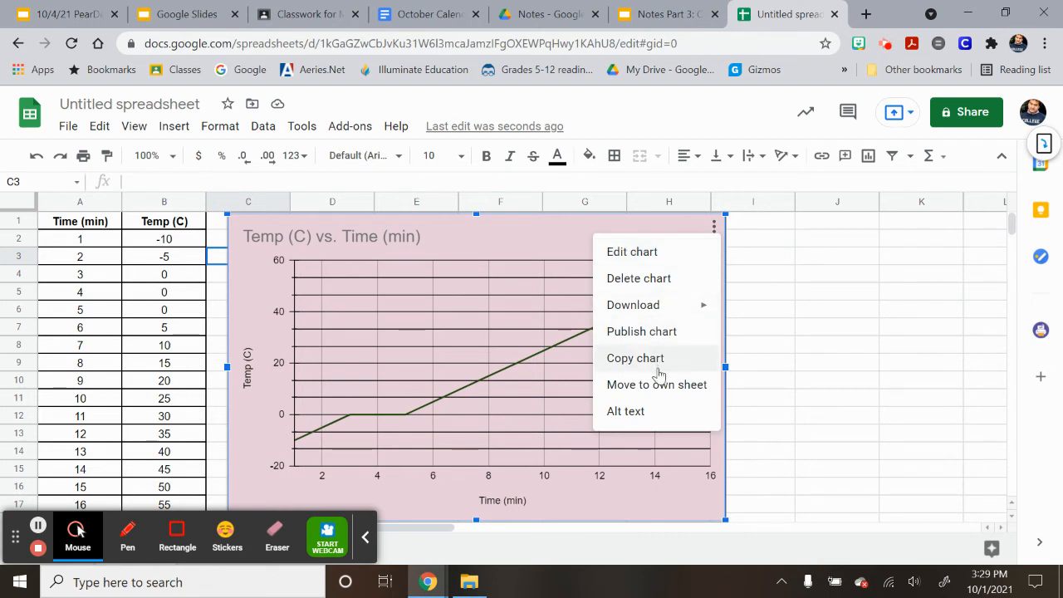
left_click(659, 366)
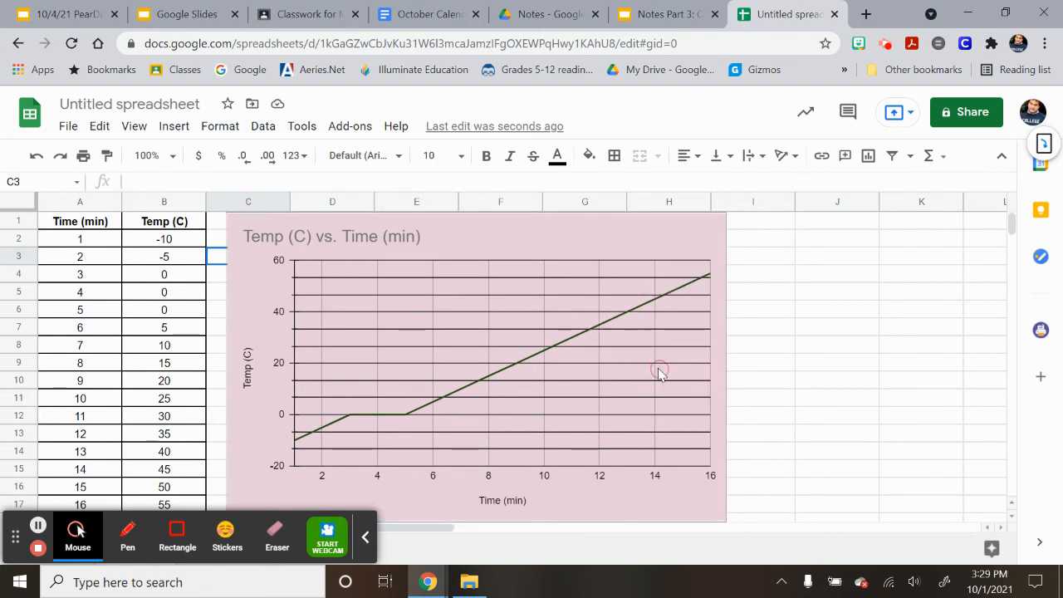
left_click(866, 14)
left_click(34, 70)
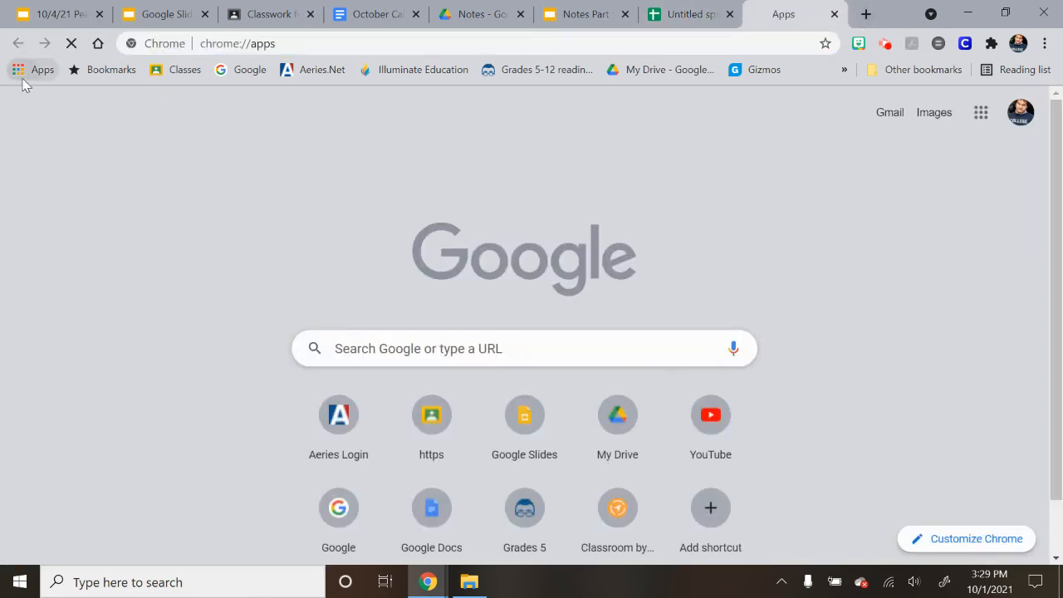
left_click(468, 232)
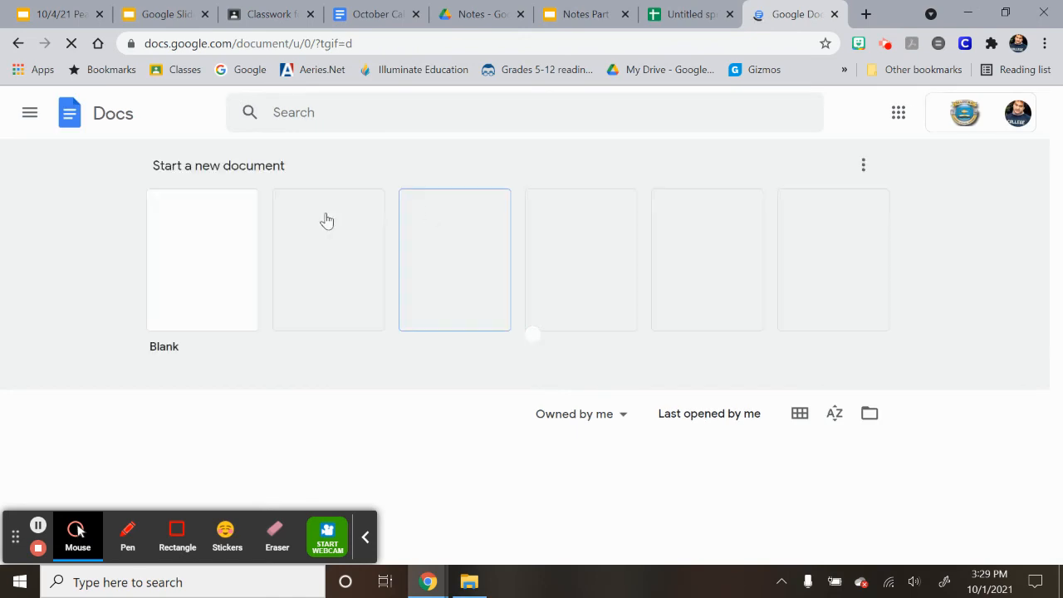
left_click(246, 244)
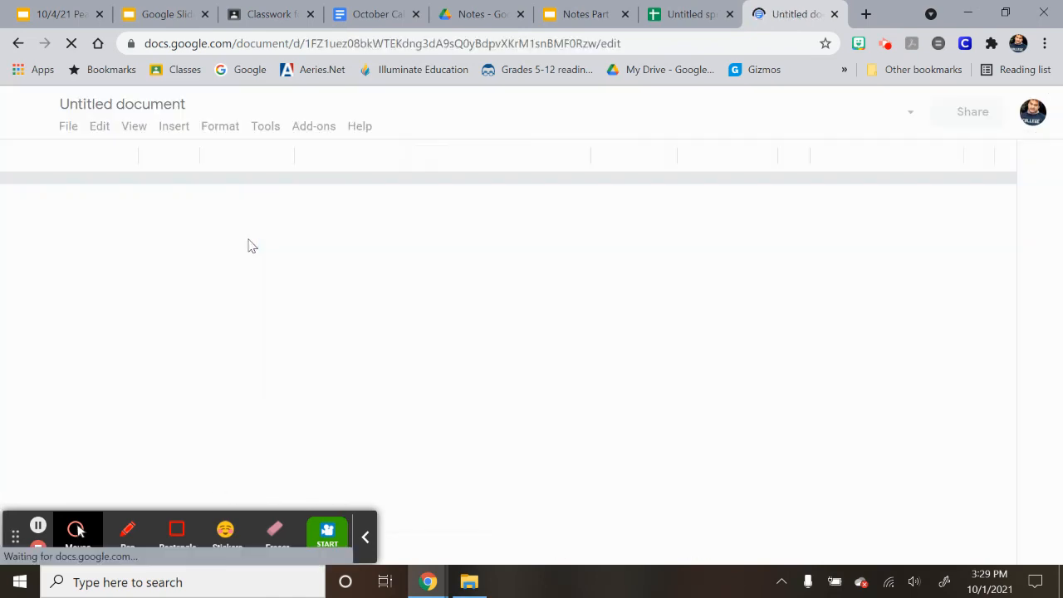
- Paste the copied chart into the blank document, keeping it linked to the spreadsheet
right_click(270, 290)
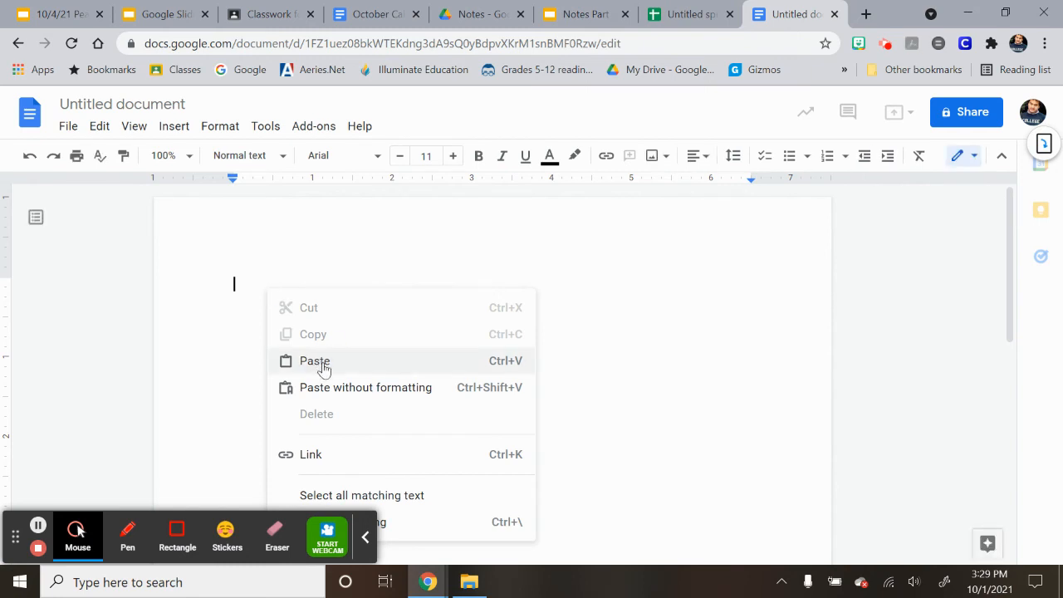
left_click(324, 365)
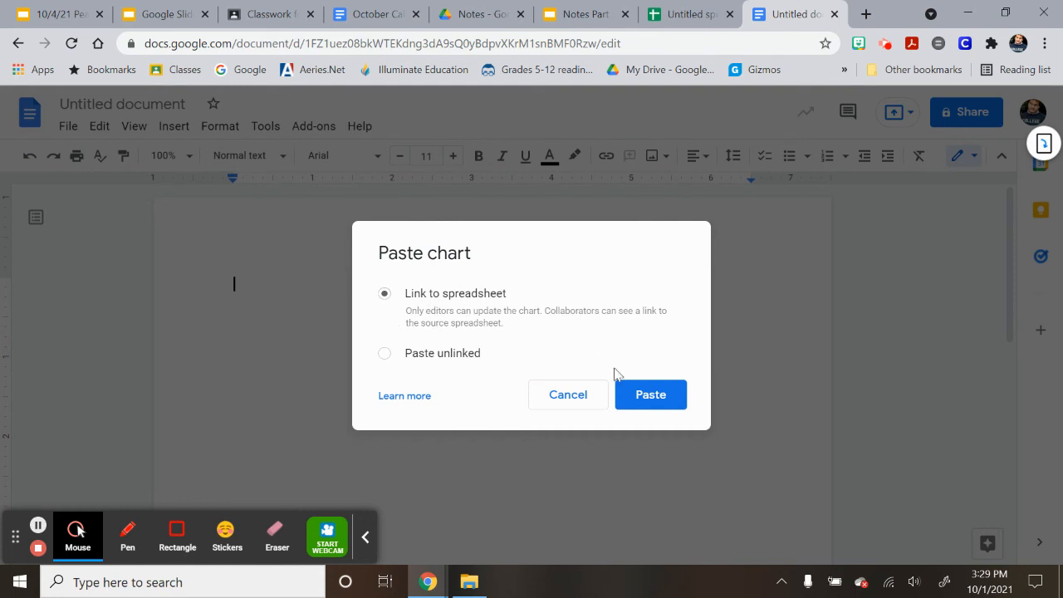
left_click(651, 394)
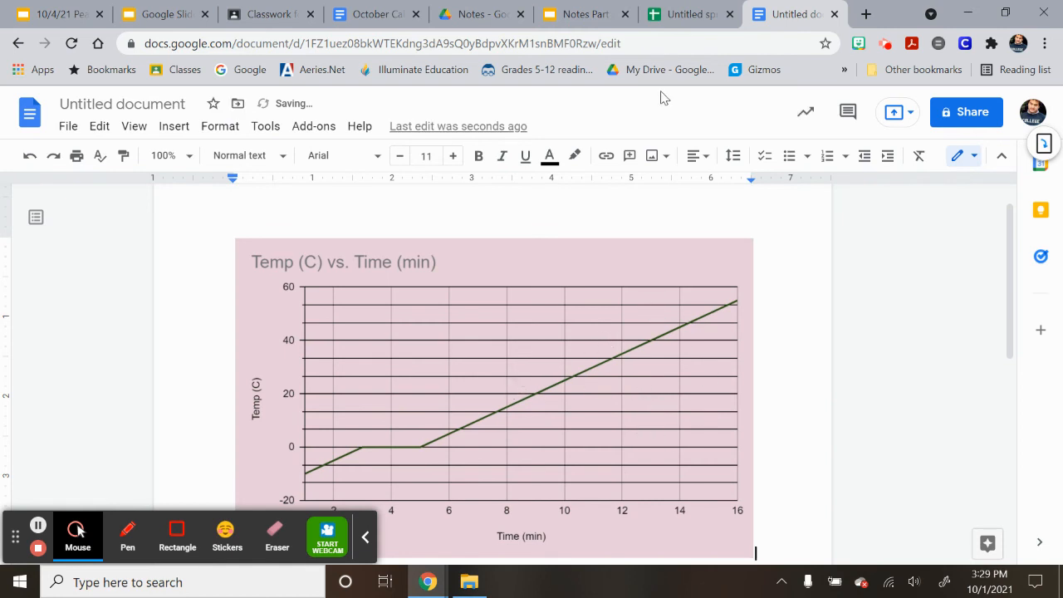
- Switch back to the Google Sheets spreadsheet and change the temperatures in B4, B5 and B6 to 2, 3 and 4
left_click(673, 17)
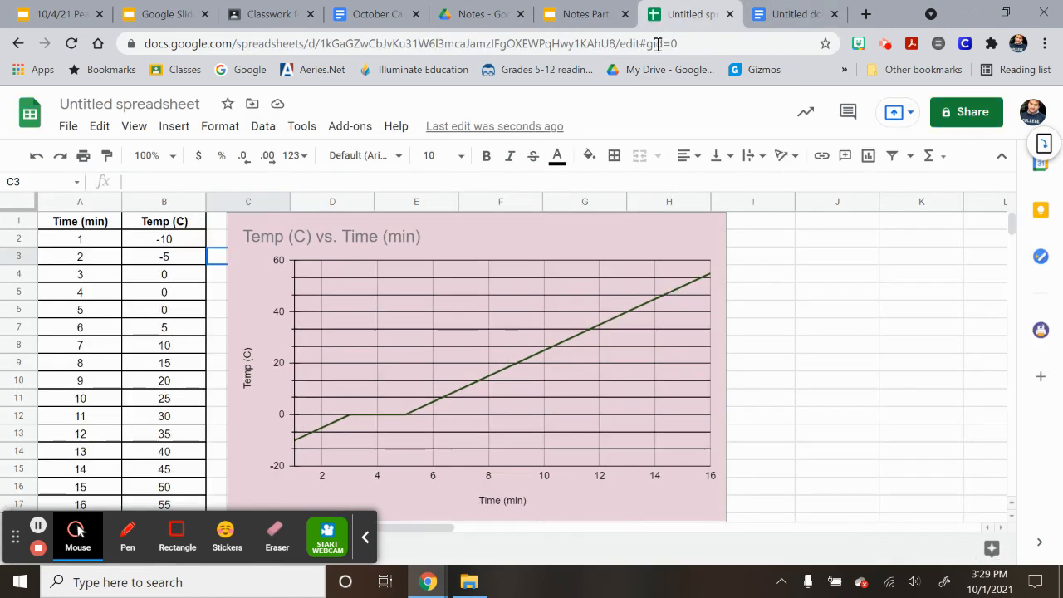
left_click(180, 261)
left_click(176, 278)
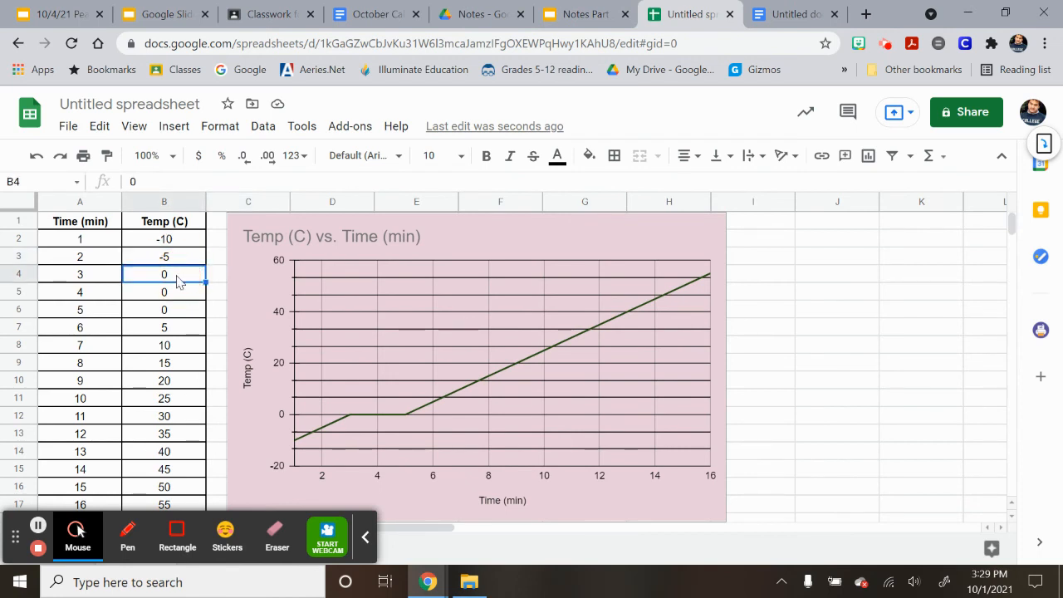
type("2")
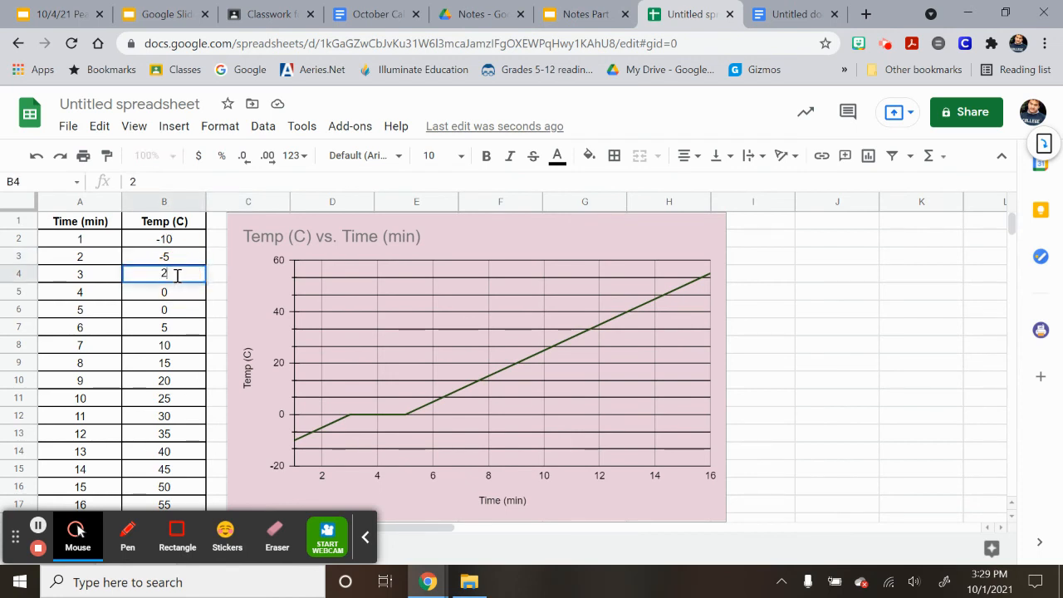
key("Return")
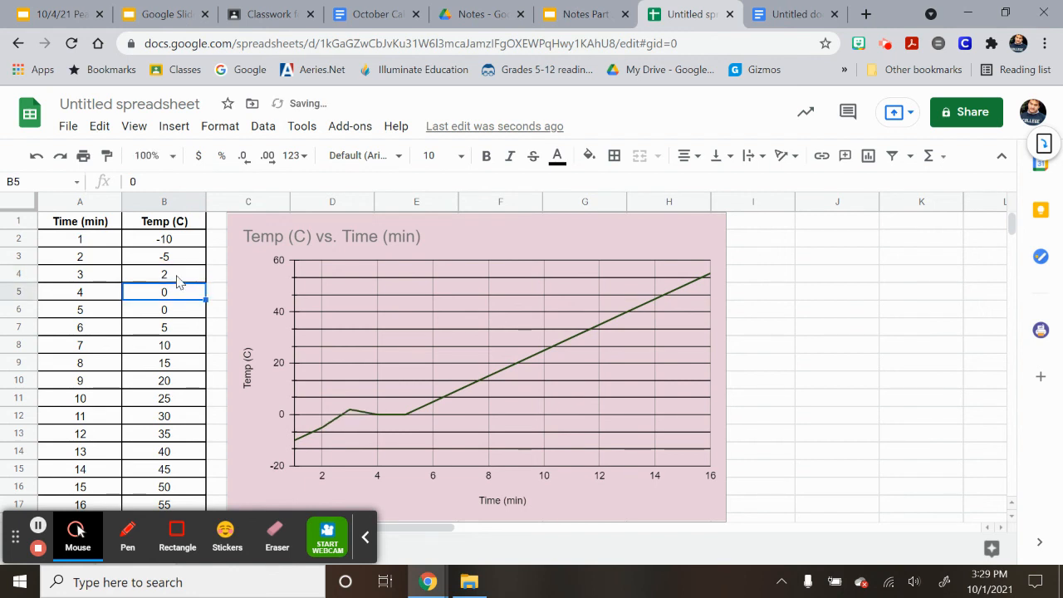
type("3")
key("Return")
type("4")
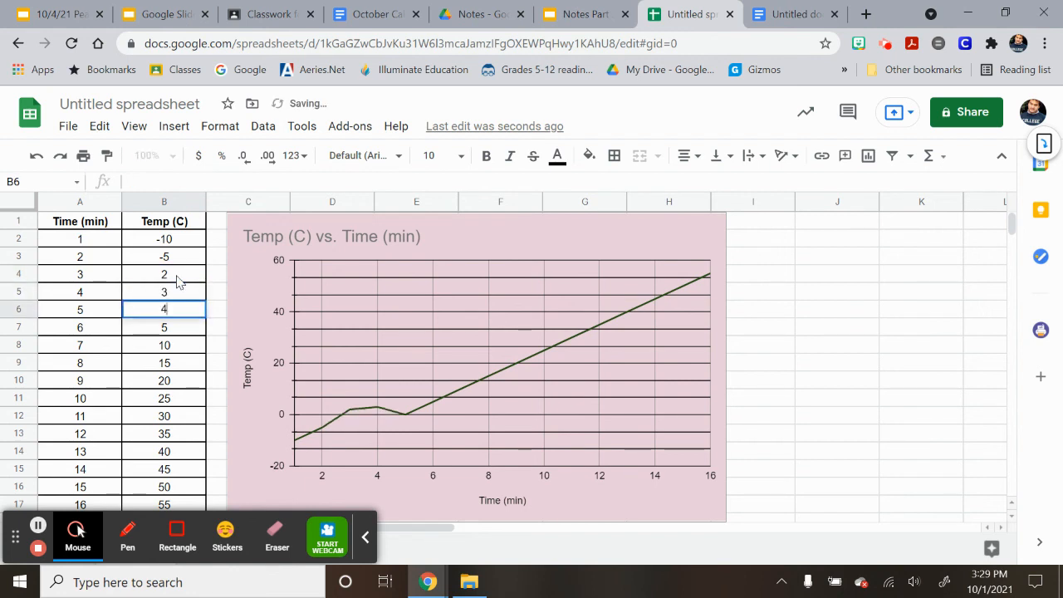
key("Return")
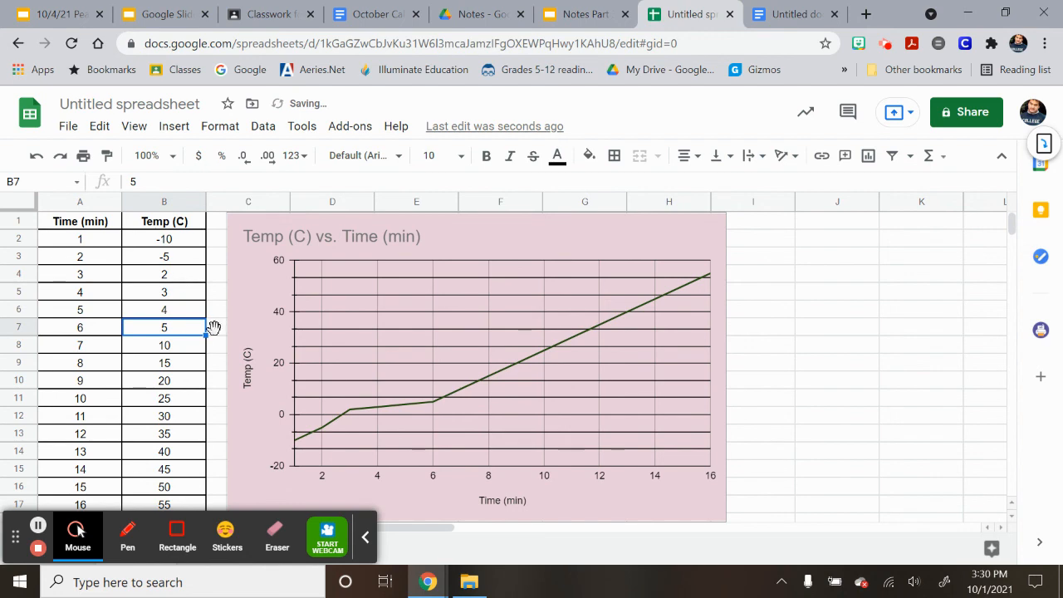
- Return to the Google Docs document, update the linked chart with the edited data, and compare it with the spreadsheet's chart
left_click(768, 14)
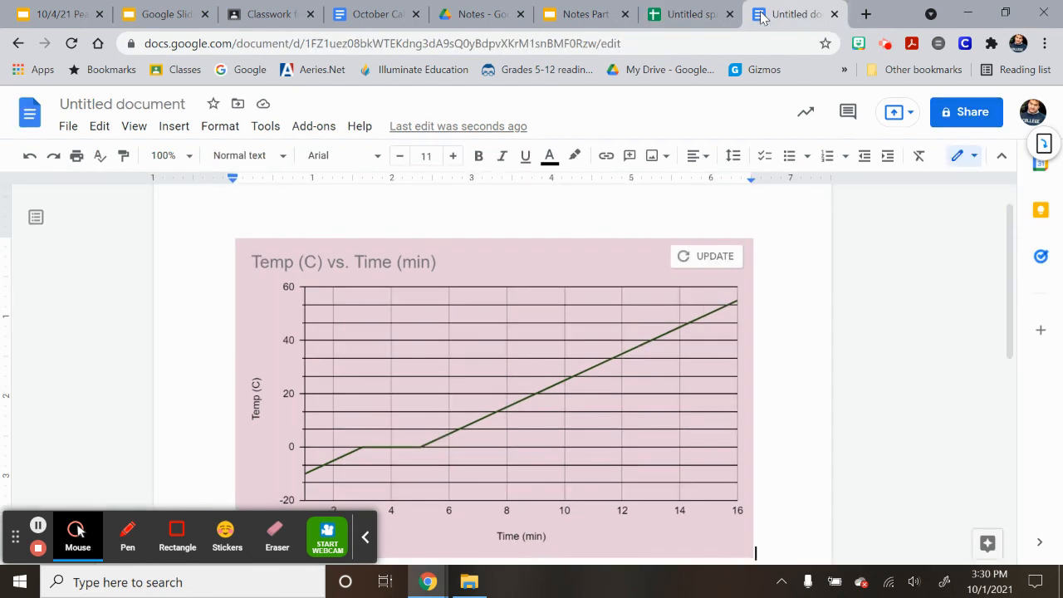
left_click(710, 258)
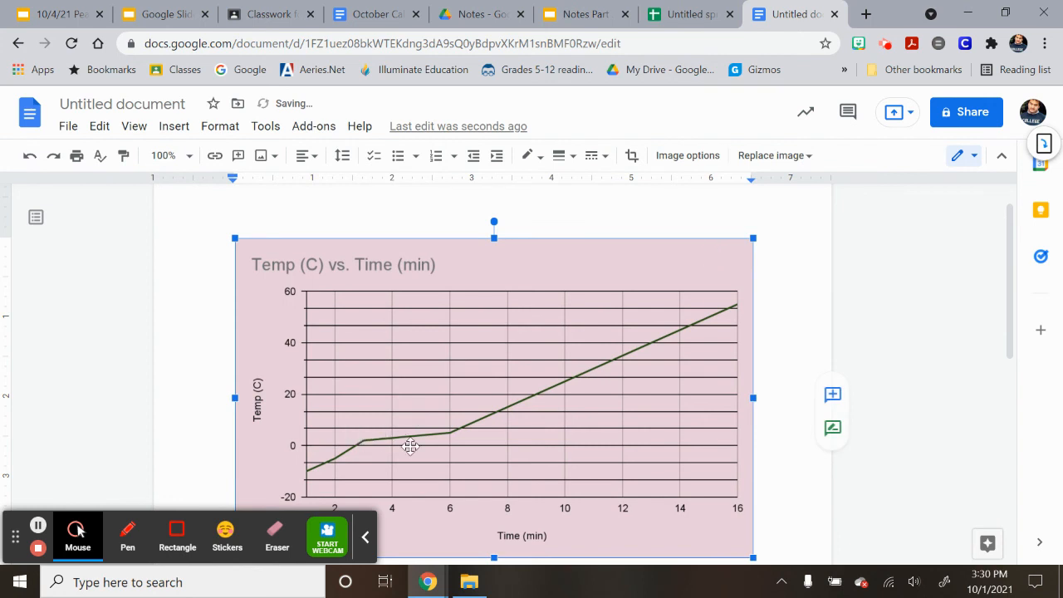
left_click(818, 224)
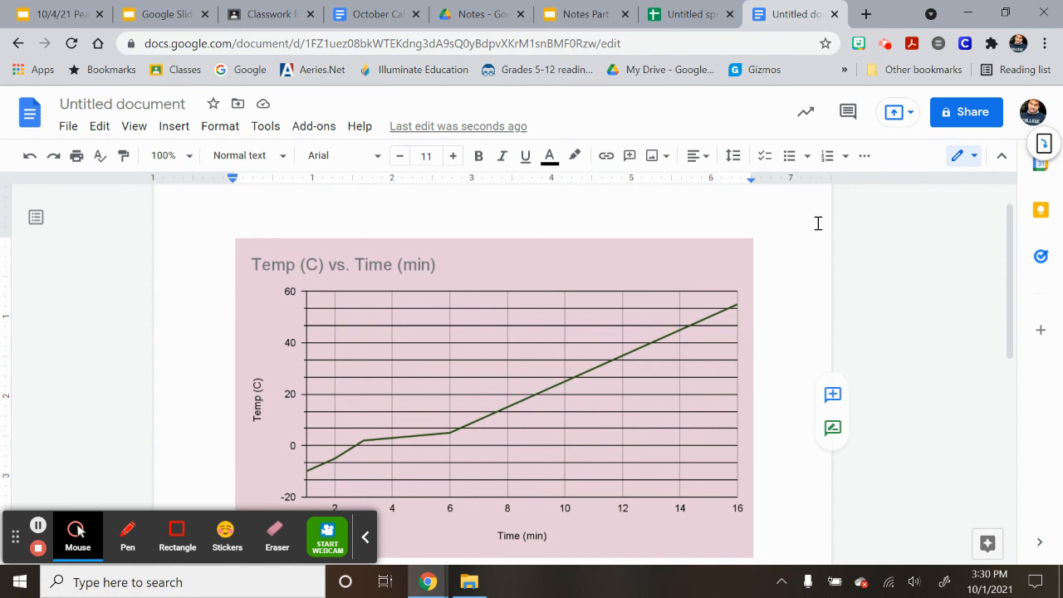
left_click(721, 14)
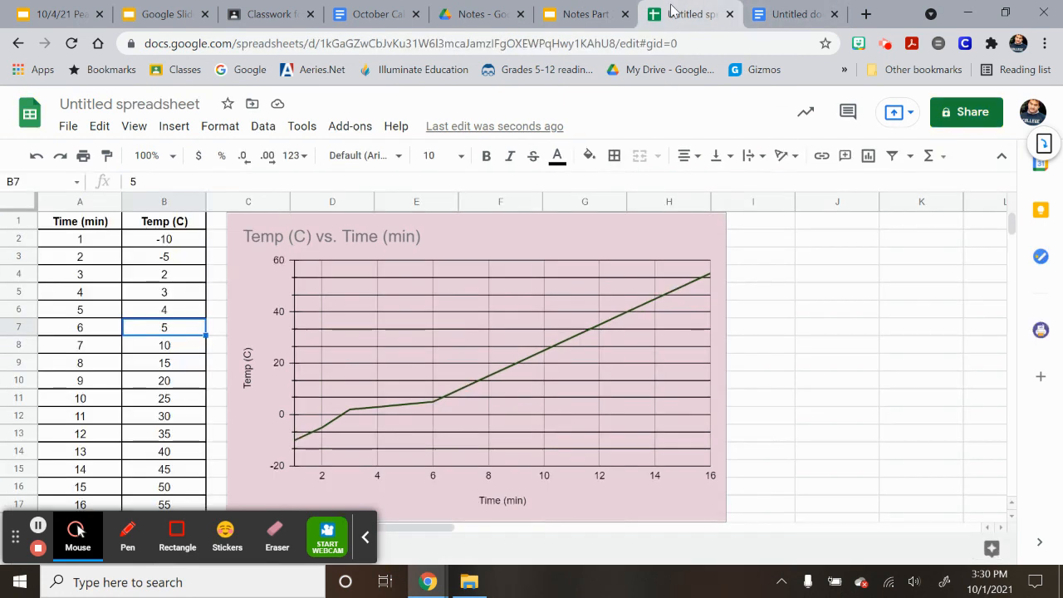
left_click(797, 14)
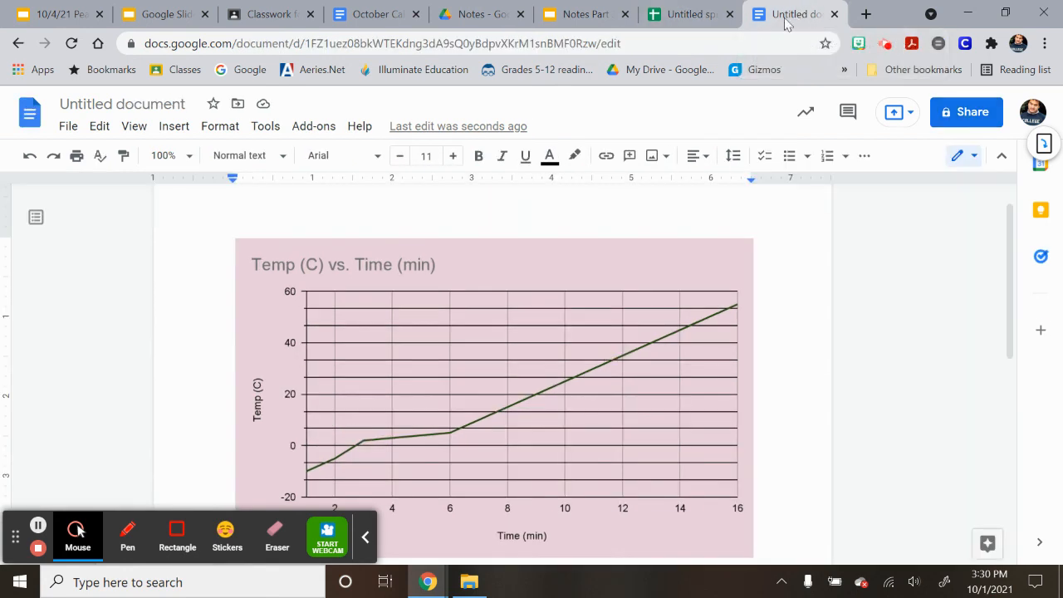